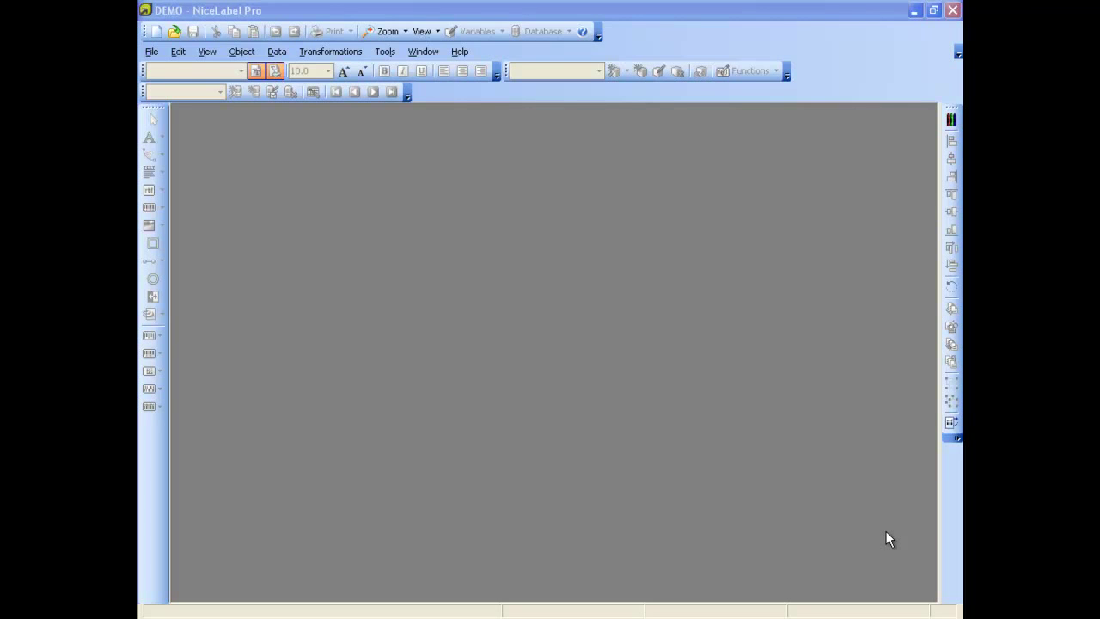
Create a new label and set its dimensions to 6 inches wide by 4 inches high.
left_click(152, 51)
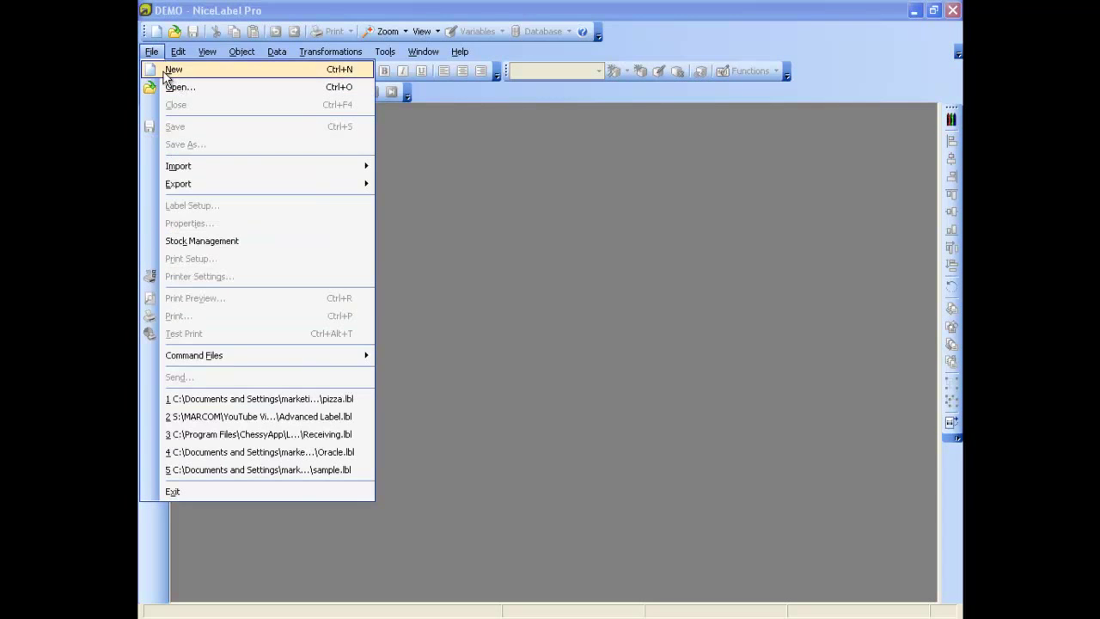
left_click(172, 70)
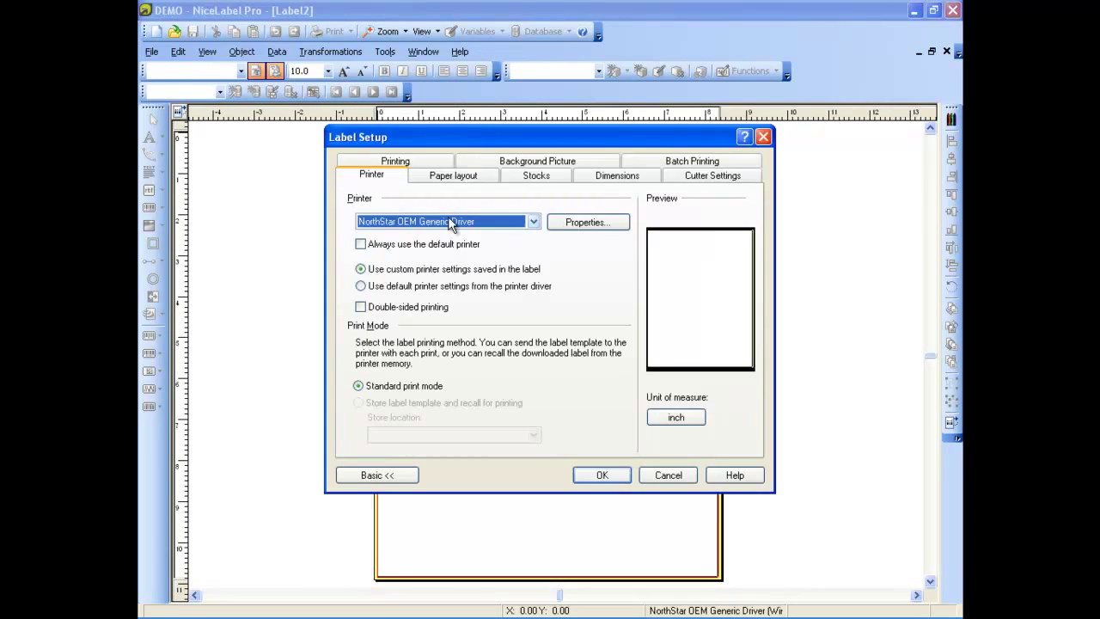
left_click(653, 174)
left_click_drag(466, 217, 402, 216)
type("6")
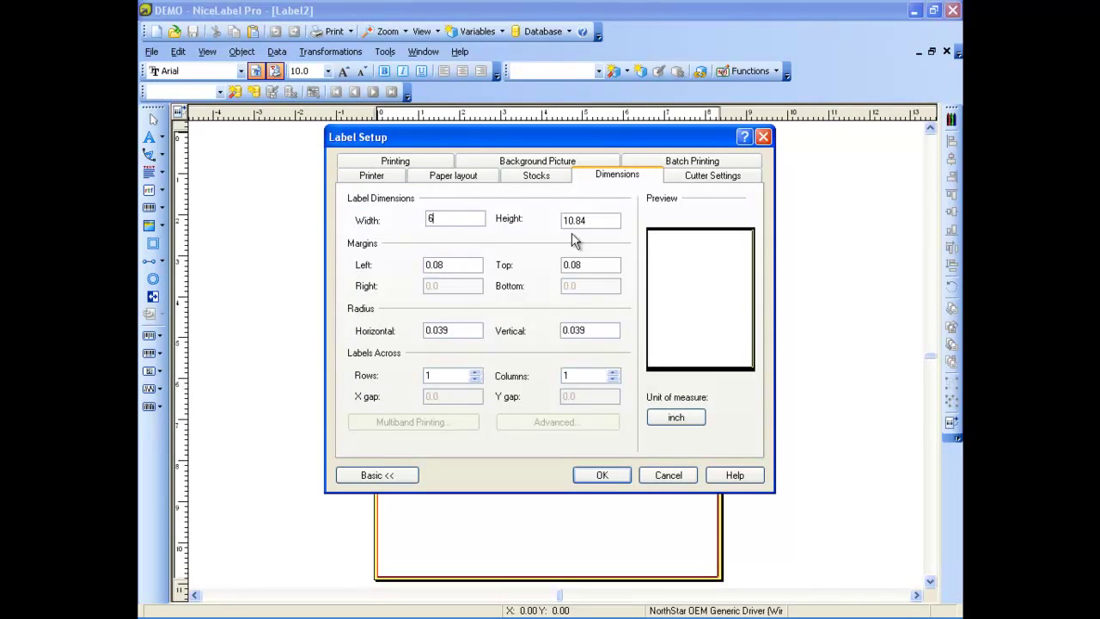
left_click_drag(597, 220, 514, 227)
type("4")
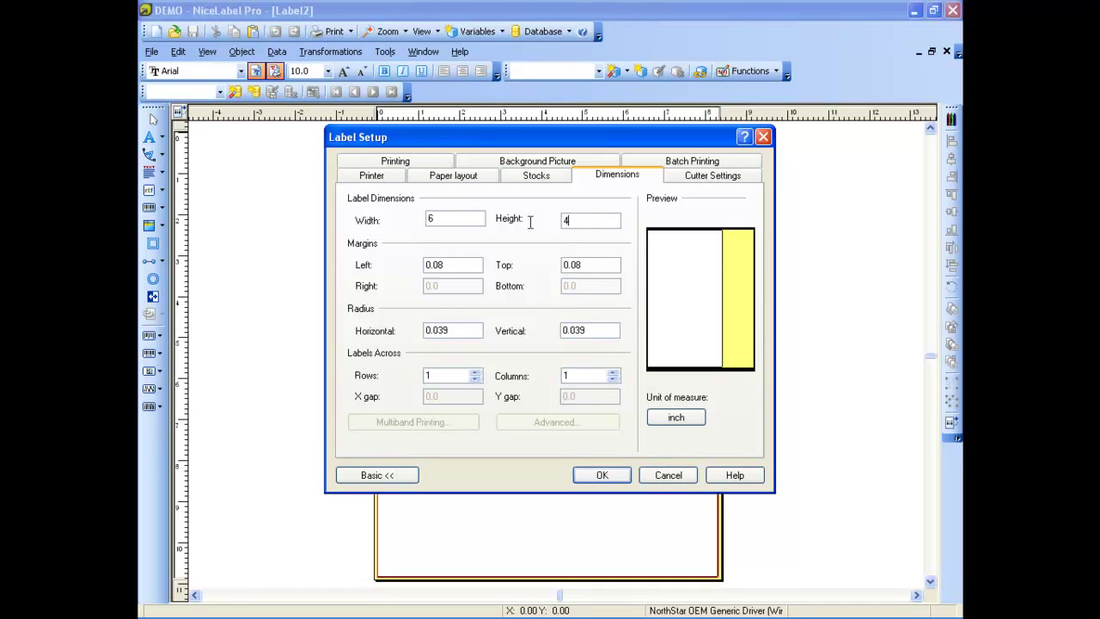
left_click(603, 477)
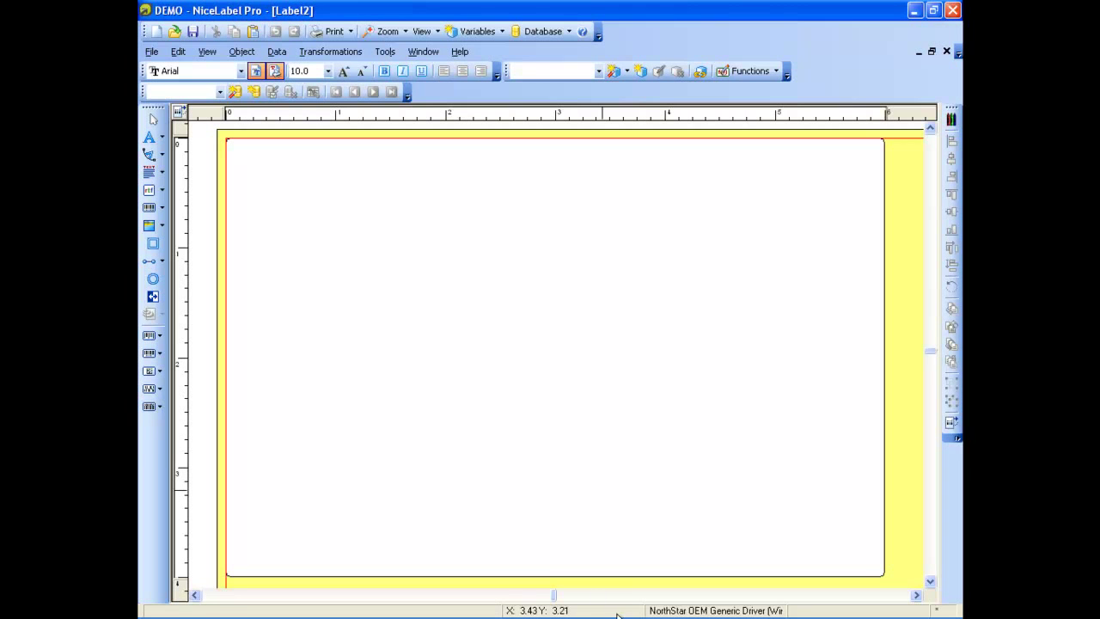
Switch to Excel to review the columns of the NiceLabel Products sheet, and return to the label in NiceLabel Pro.
left_click(574, 605)
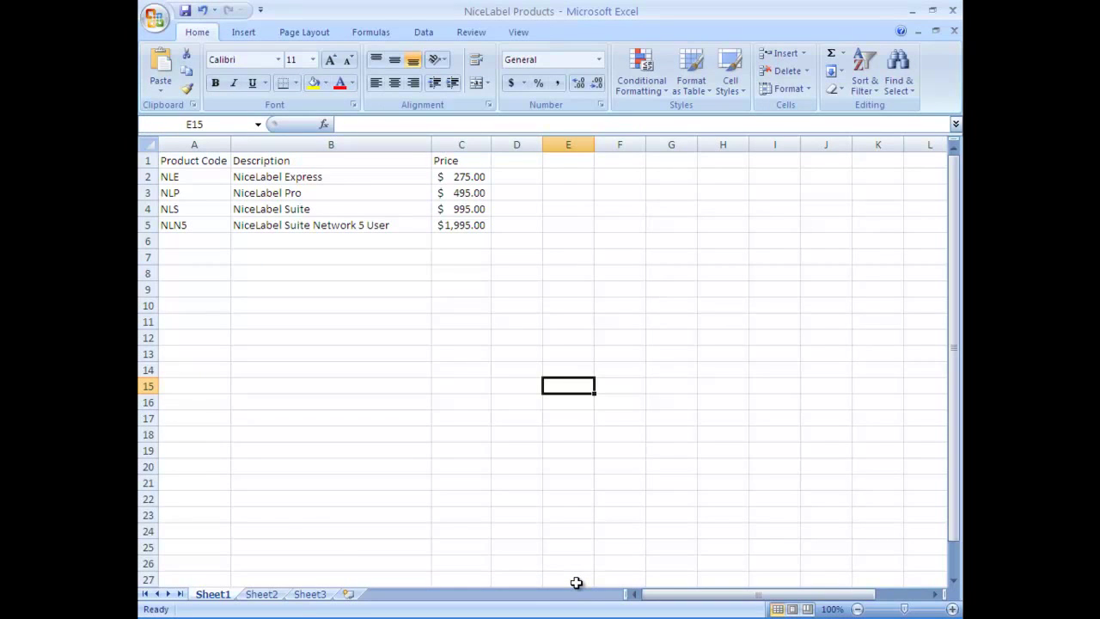
mouse_move(584, 615)
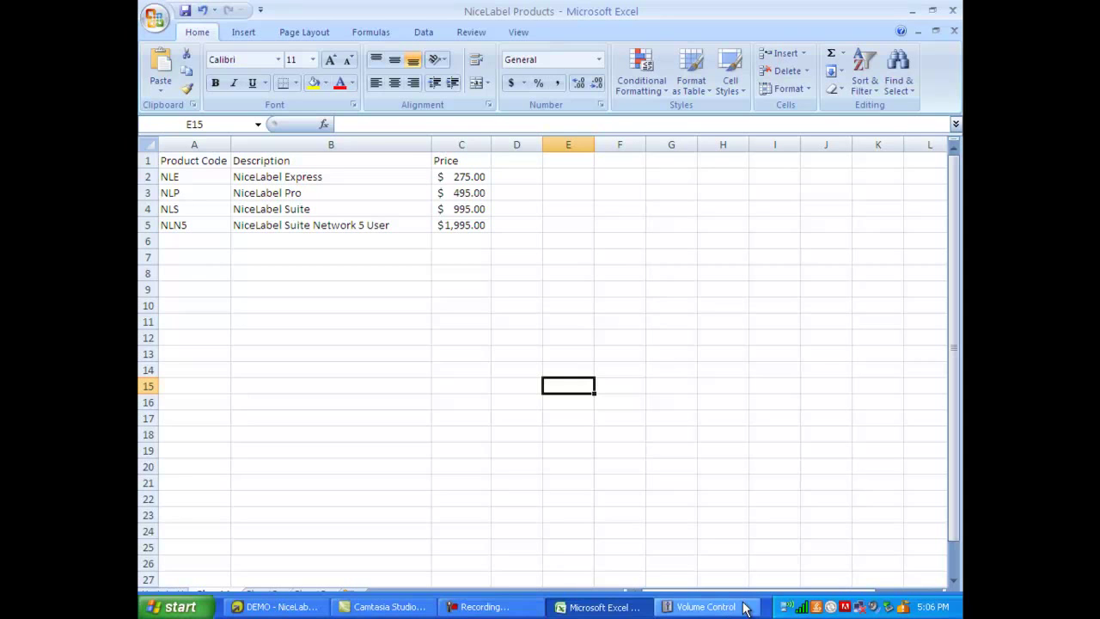
left_click(296, 607)
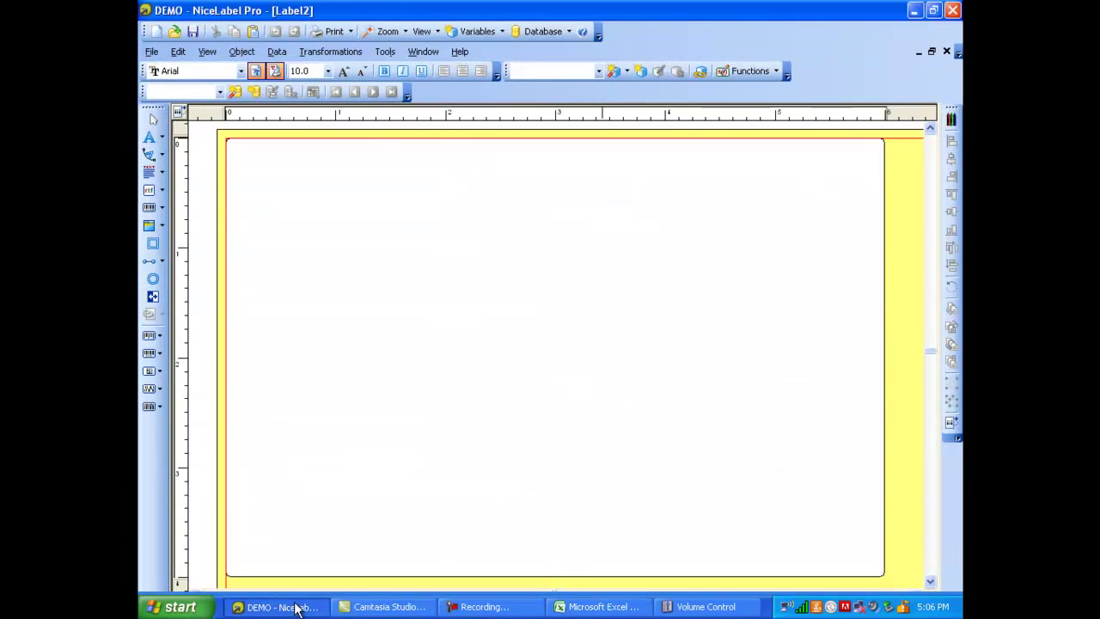
Use the Database Wizard with direct database access to link the label to table Sheet1$ of the NiceLabel Products file on the Desktop.
left_click(286, 50)
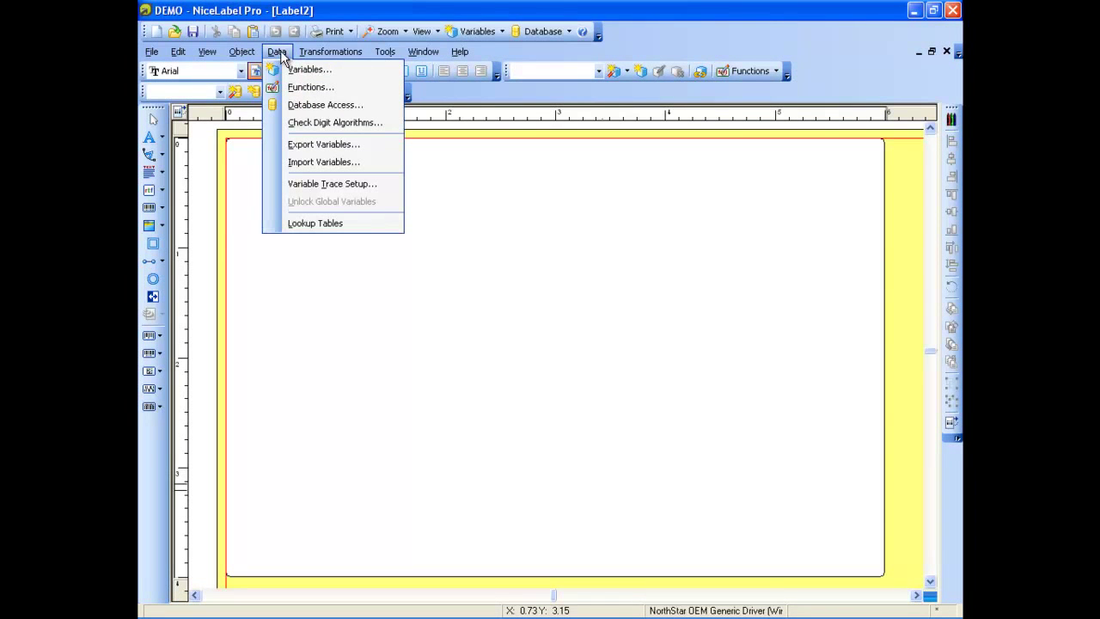
left_click(309, 105)
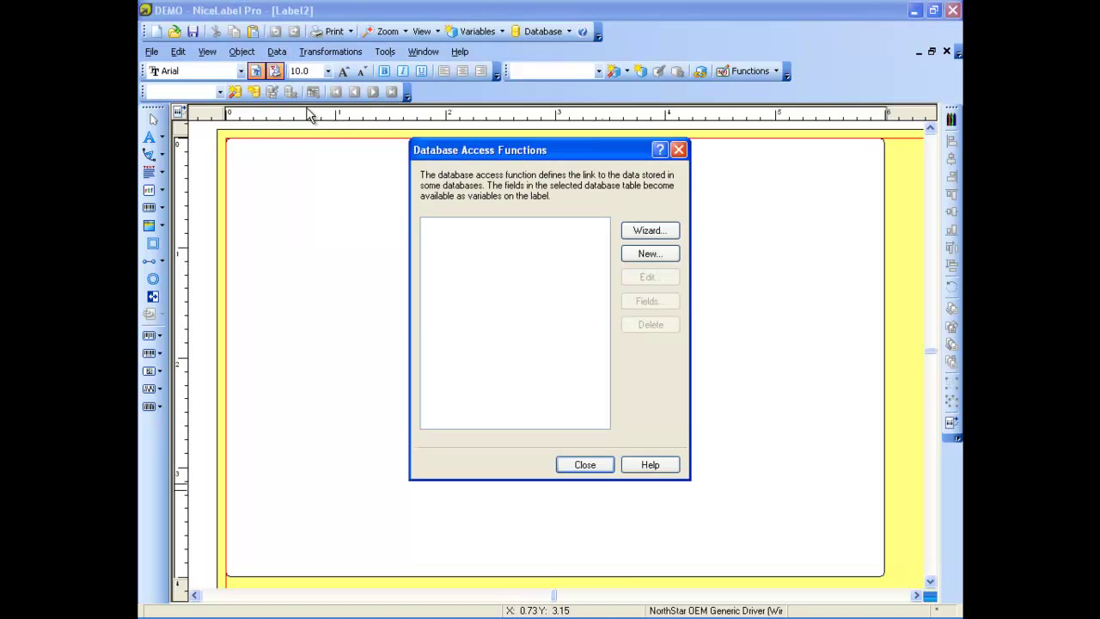
left_click(673, 234)
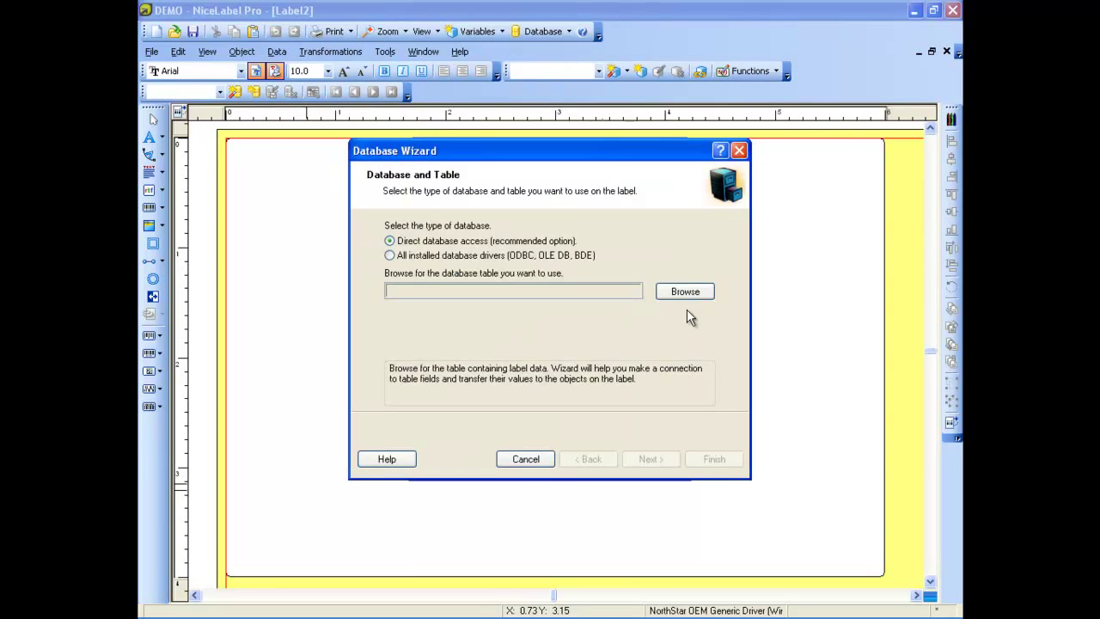
left_click(685, 293)
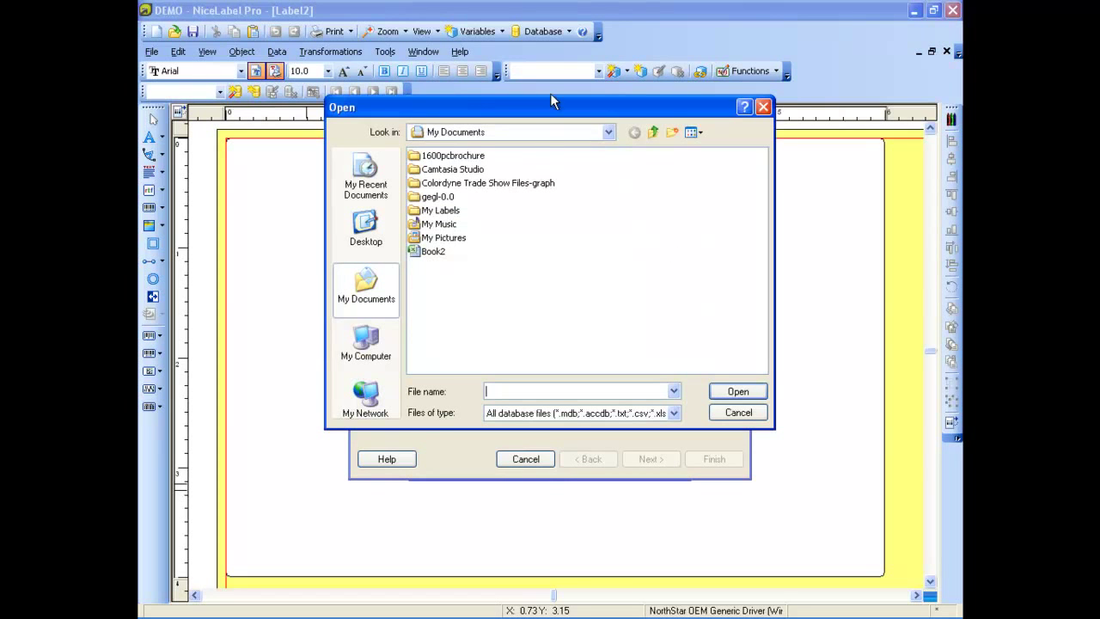
left_click(609, 132)
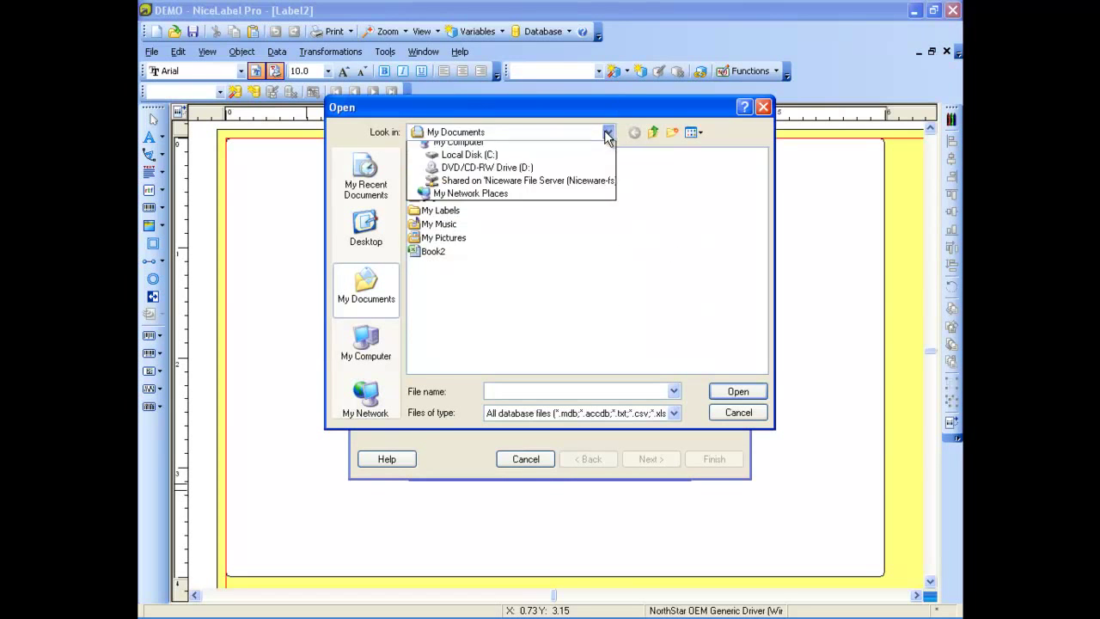
left_click(447, 160)
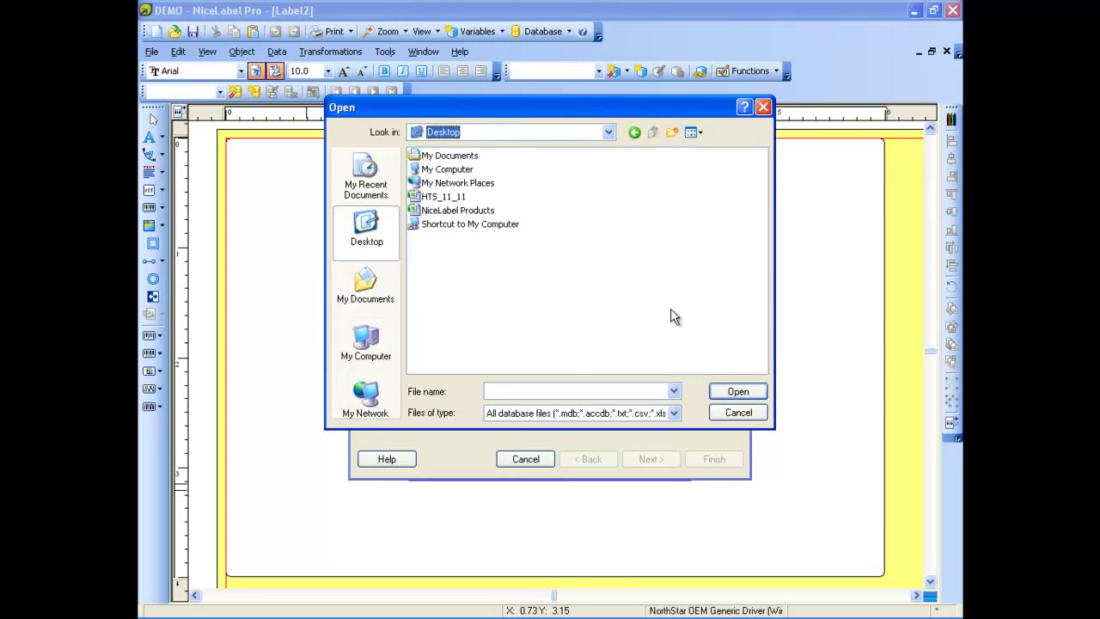
left_click(439, 211)
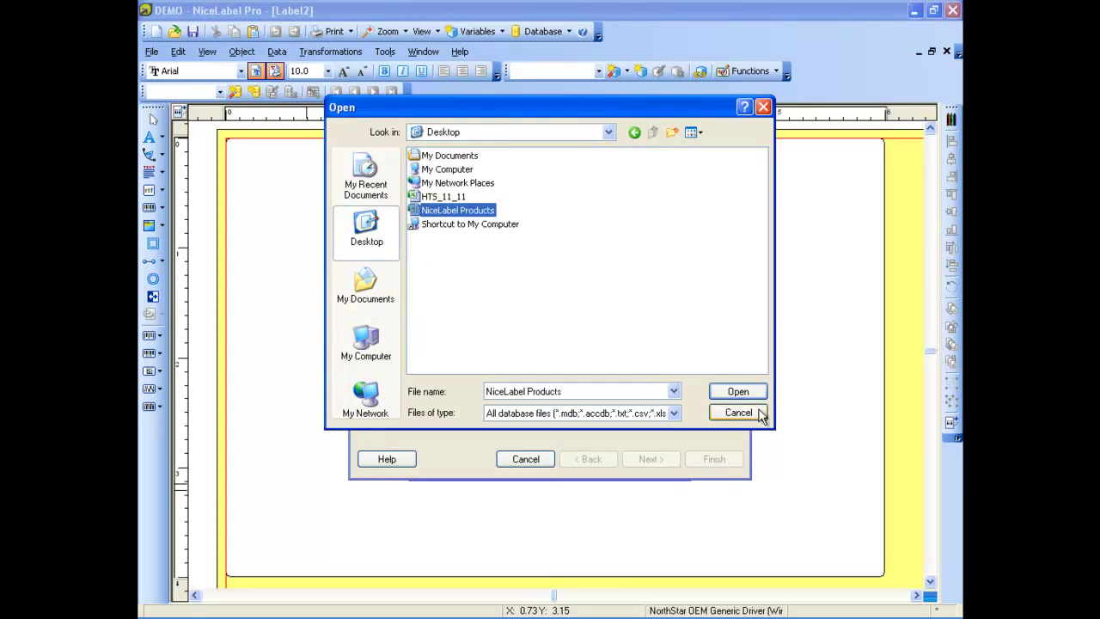
left_click(738, 391)
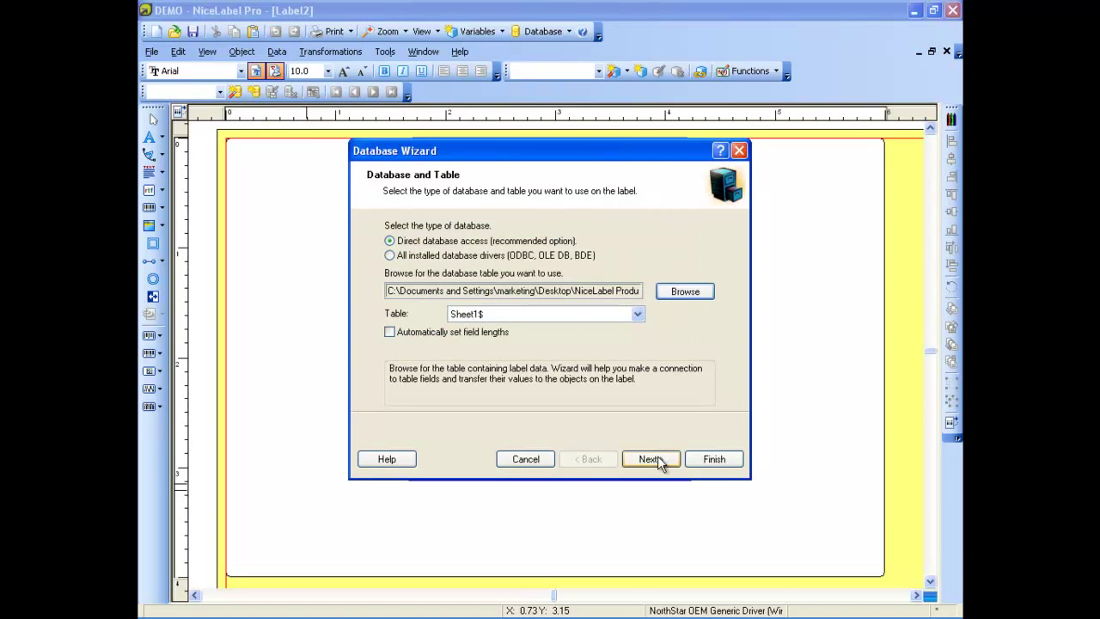
left_click(656, 461)
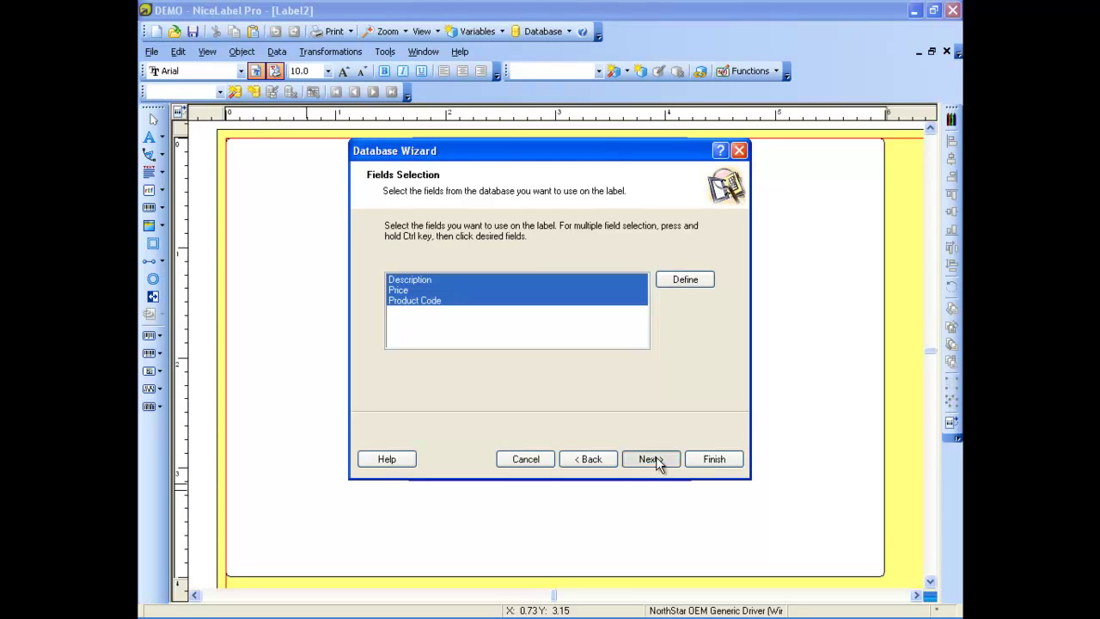
Finish the database link with all fields, selectable records to print, one label per record, and fields linked to objects manually.
left_click(658, 462)
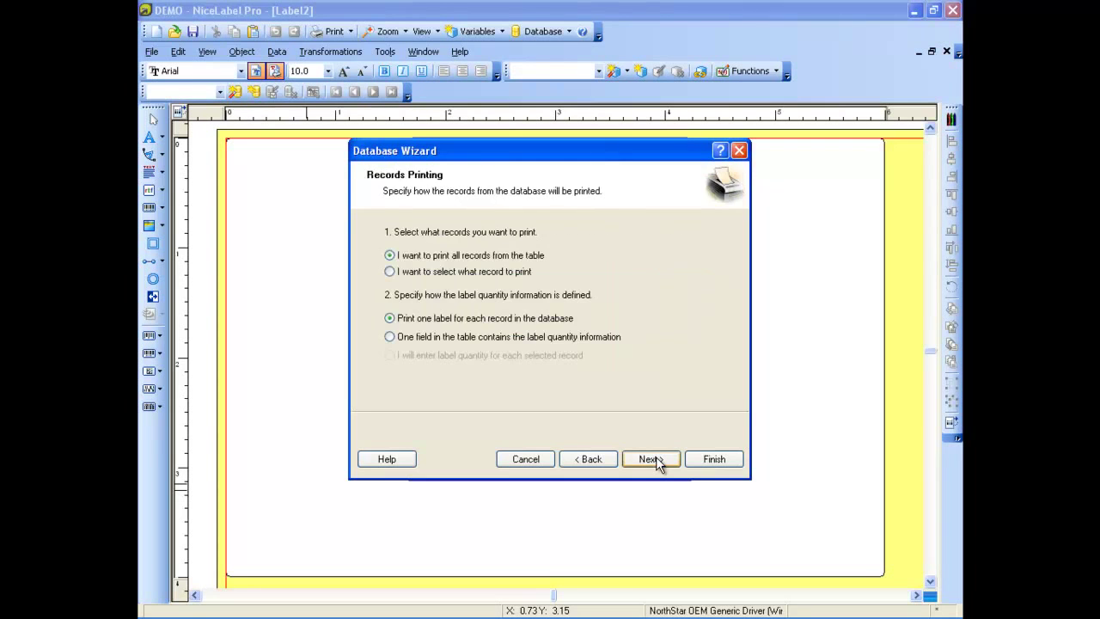
left_click(472, 271)
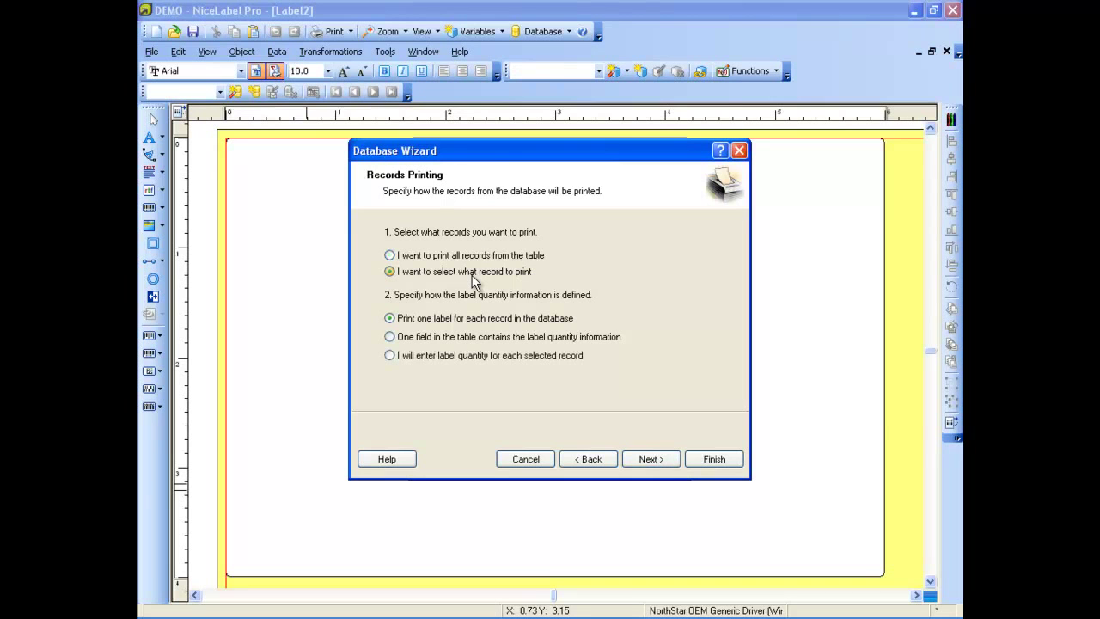
left_click(651, 459)
left_click(533, 265)
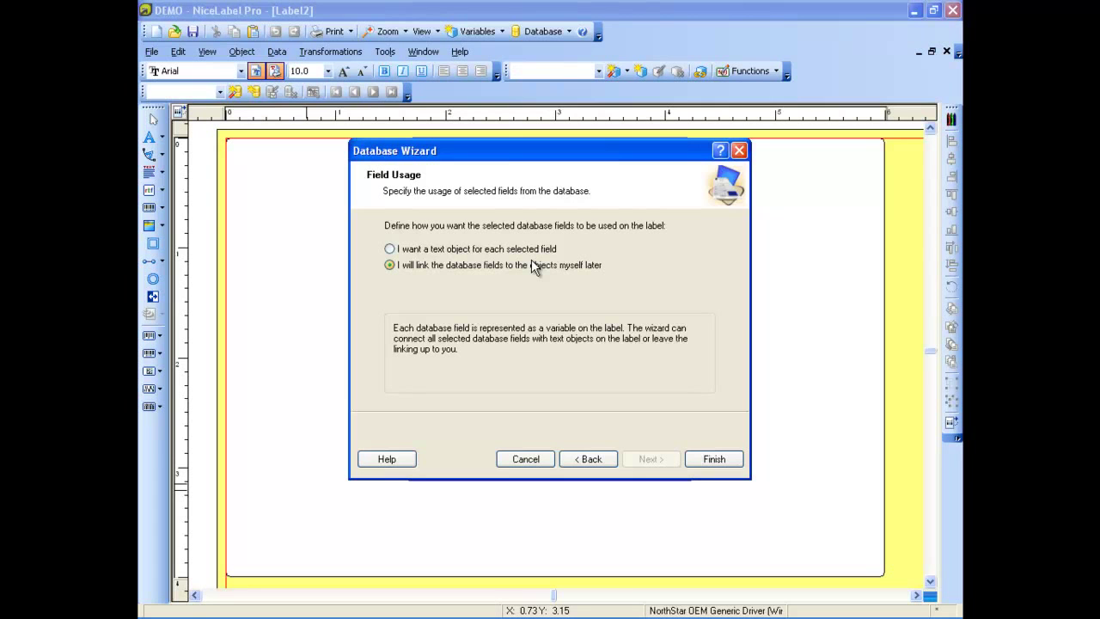
left_click(713, 462)
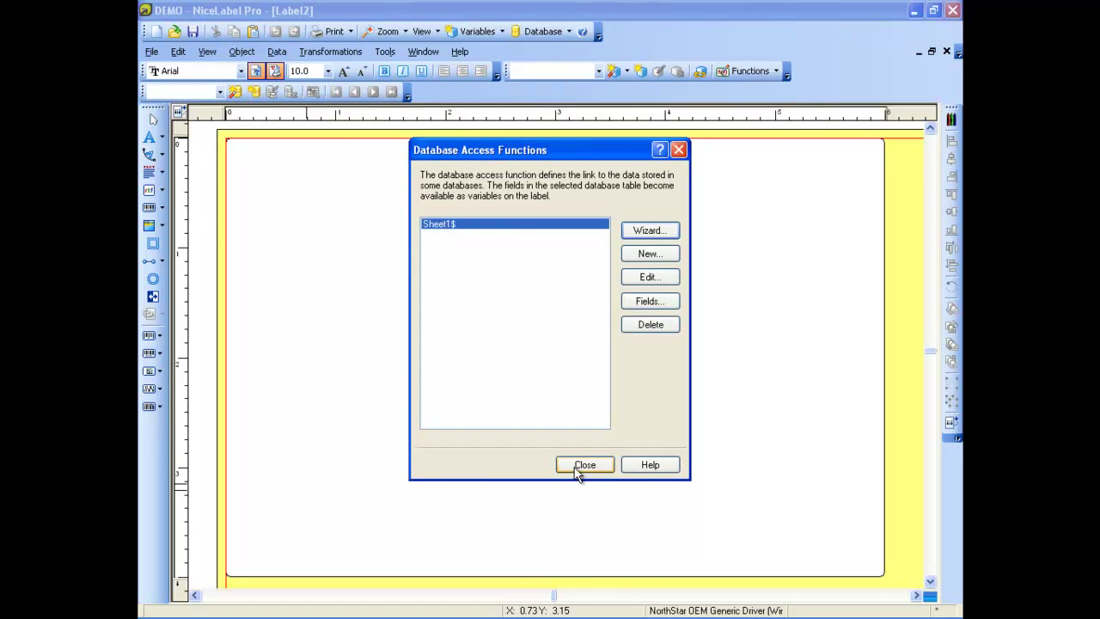
left_click(583, 465)
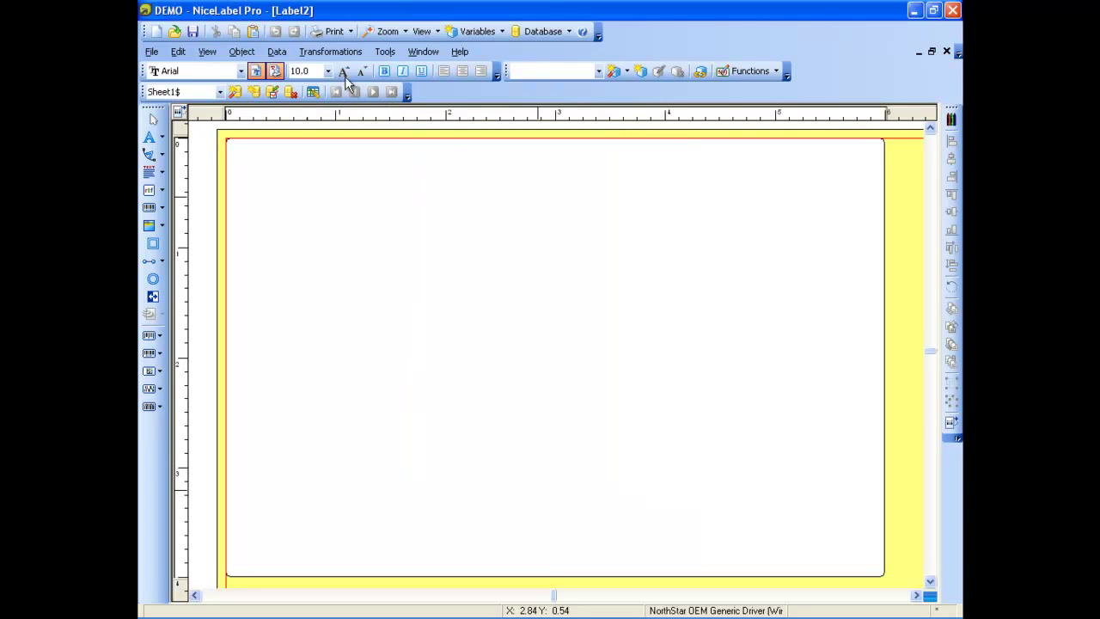
Add a new prompt variable named "ID #" to the label's variables.
left_click(276, 51)
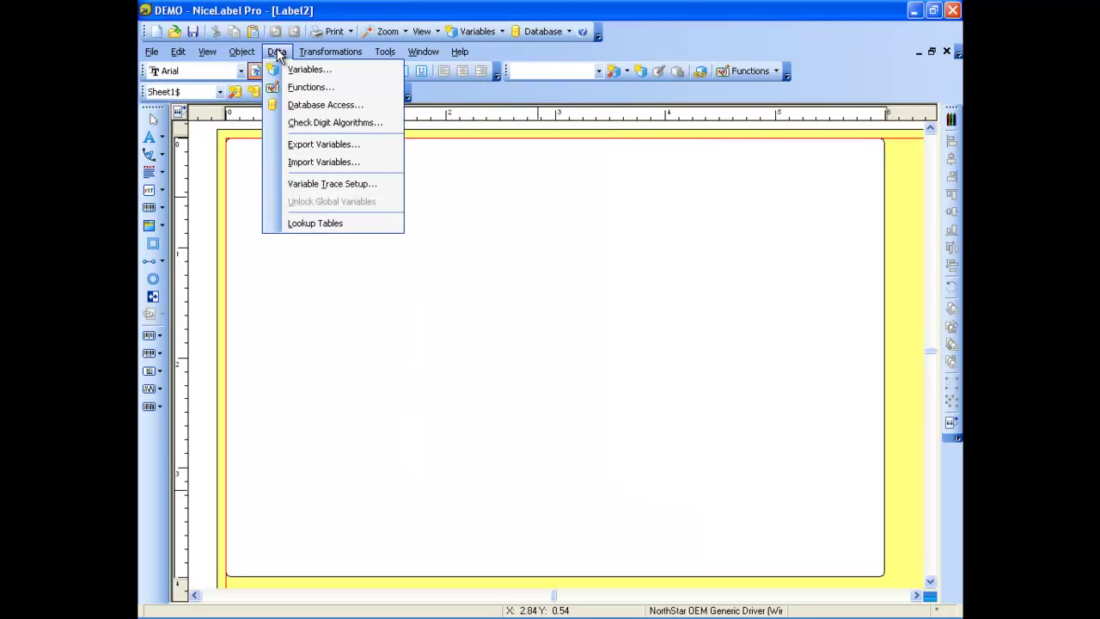
left_click(292, 69)
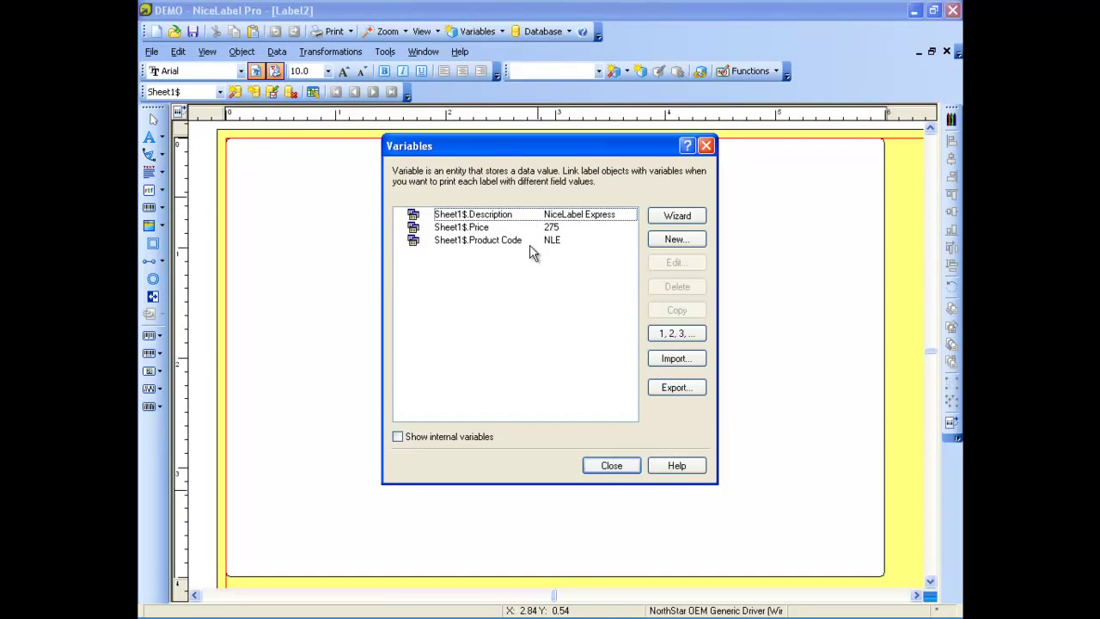
left_click(654, 240)
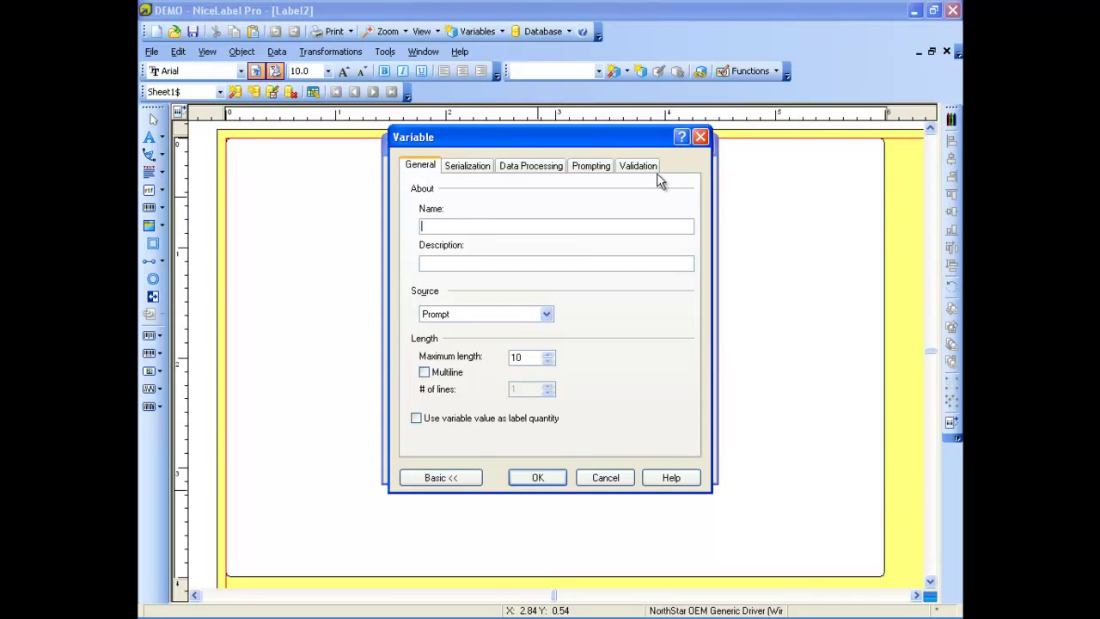
type("ID #")
left_click(537, 478)
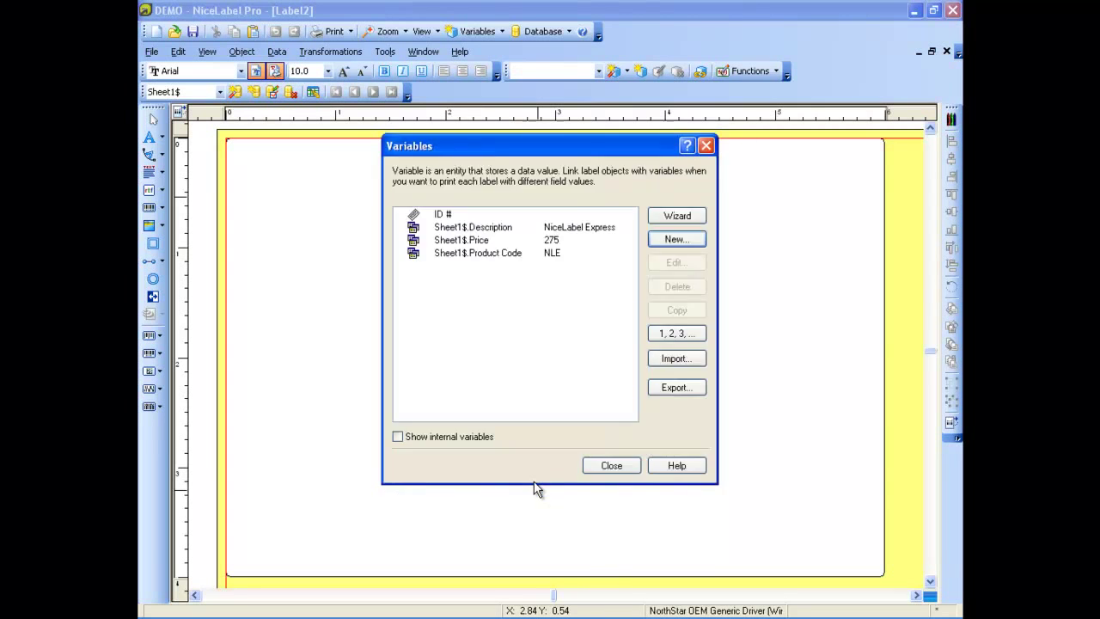
left_click(616, 468)
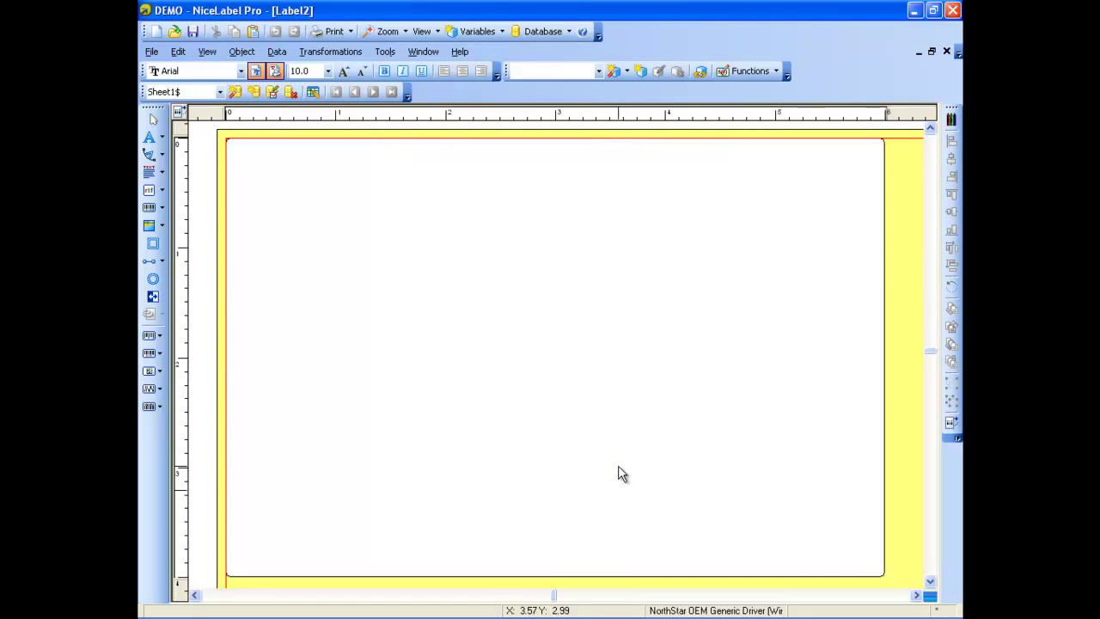
Add a date field text box in M/D/YYYY format with no offset and place it in the label's upper-right corner.
left_click(163, 175)
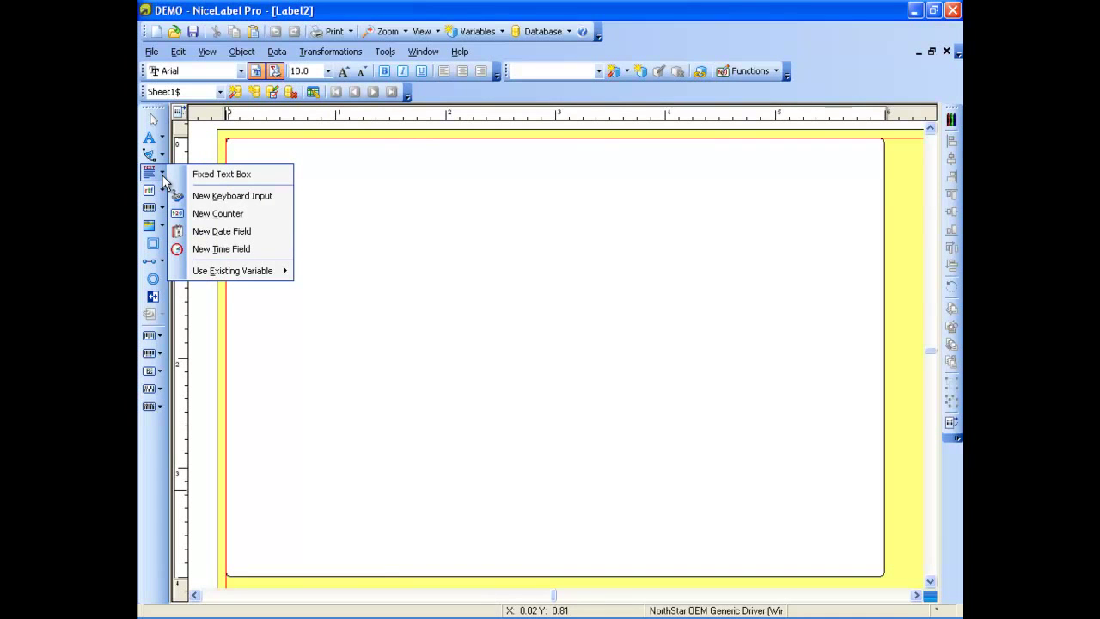
left_click(197, 234)
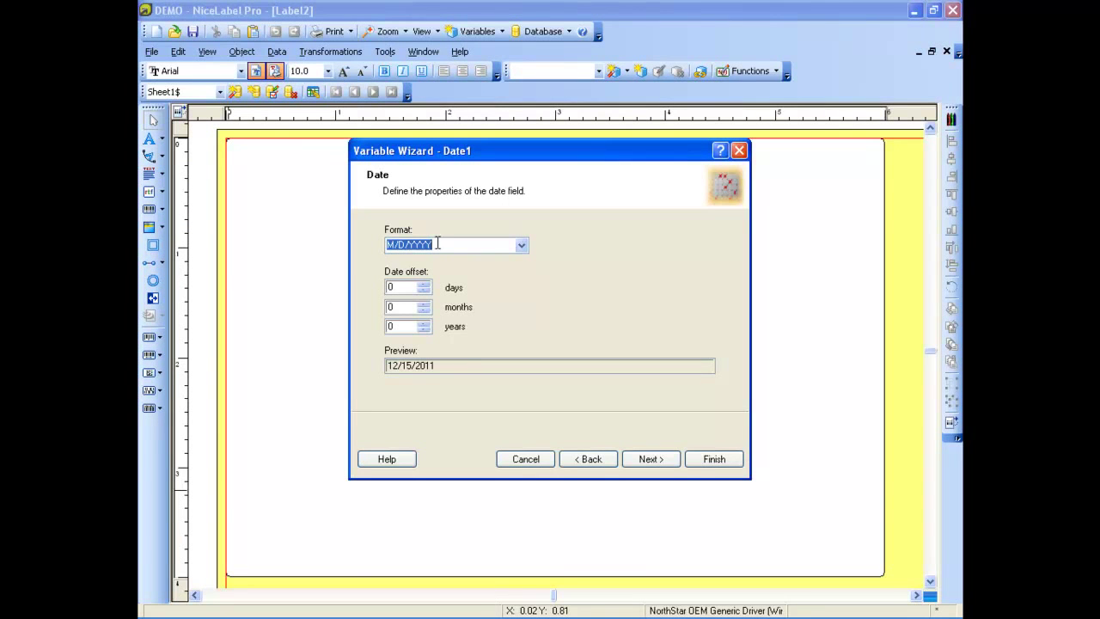
left_click(668, 462)
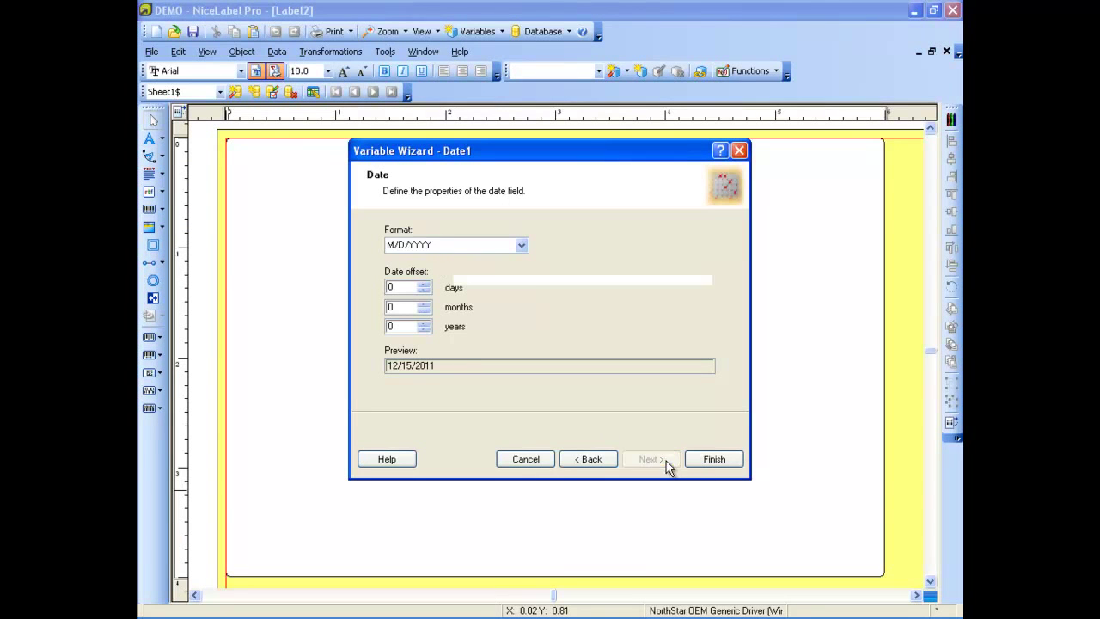
left_click(713, 459)
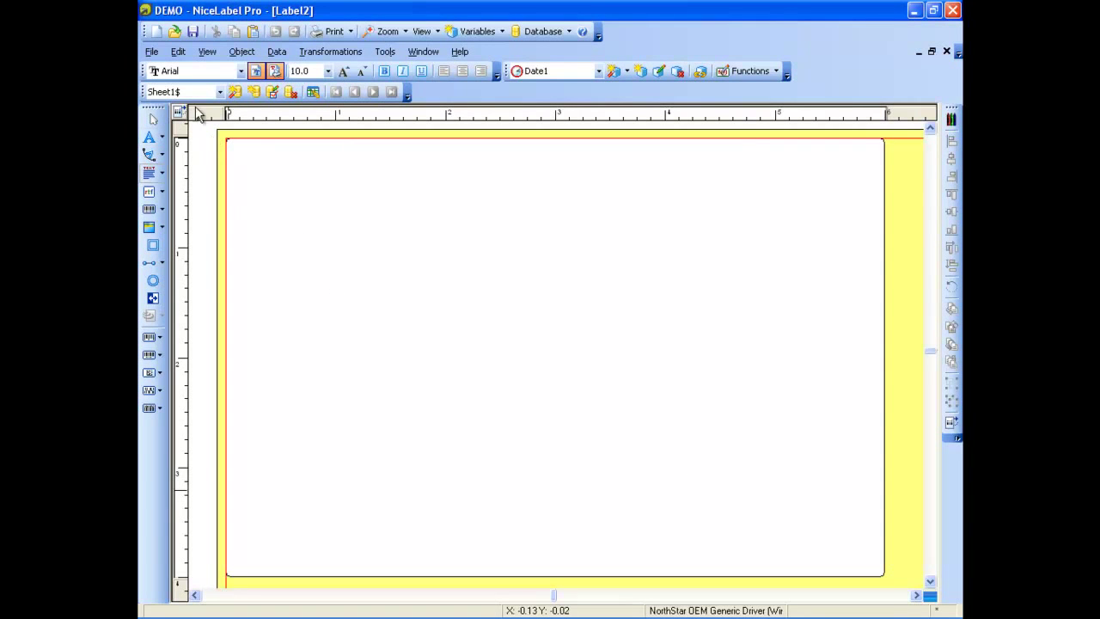
left_click(283, 199)
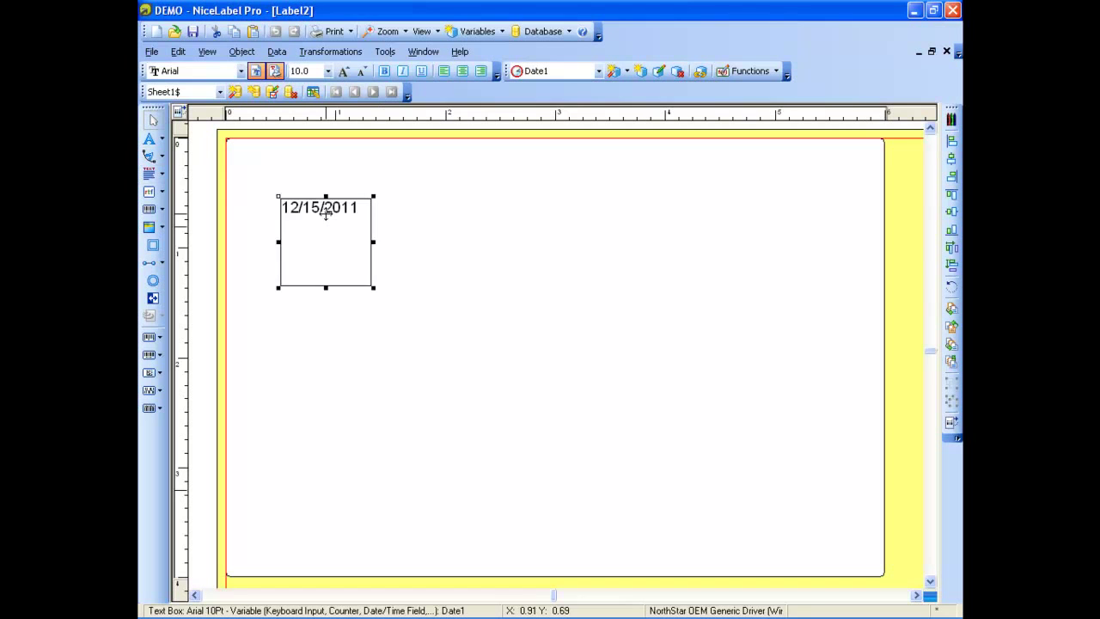
left_click_drag(326, 215, 817, 178)
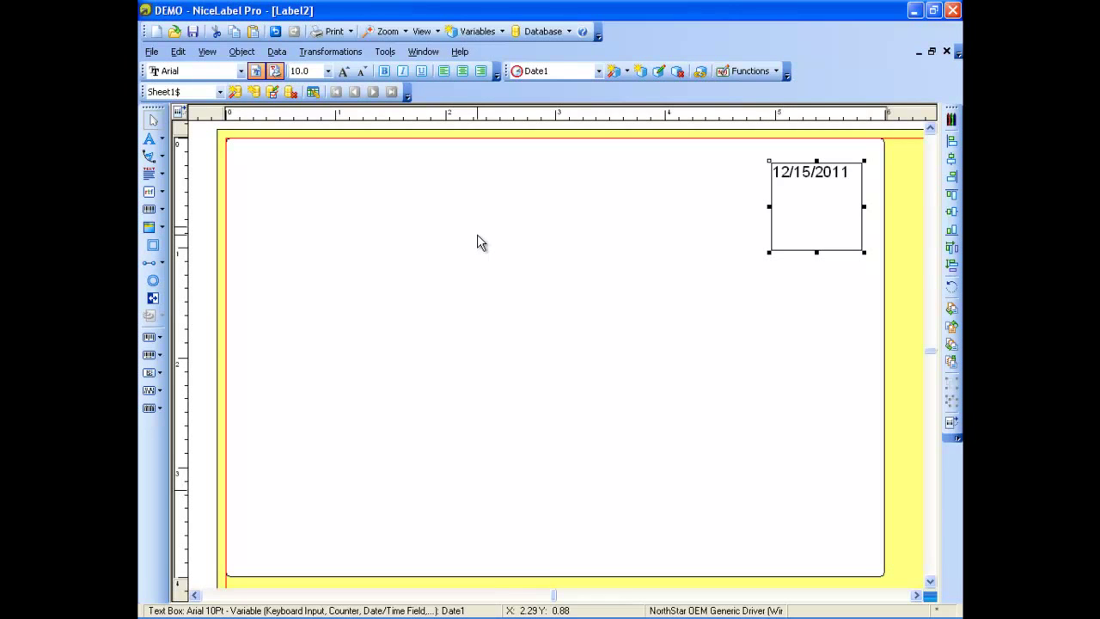
Start a new Concatenate function for the label and name it "Function 1".
left_click(278, 53)
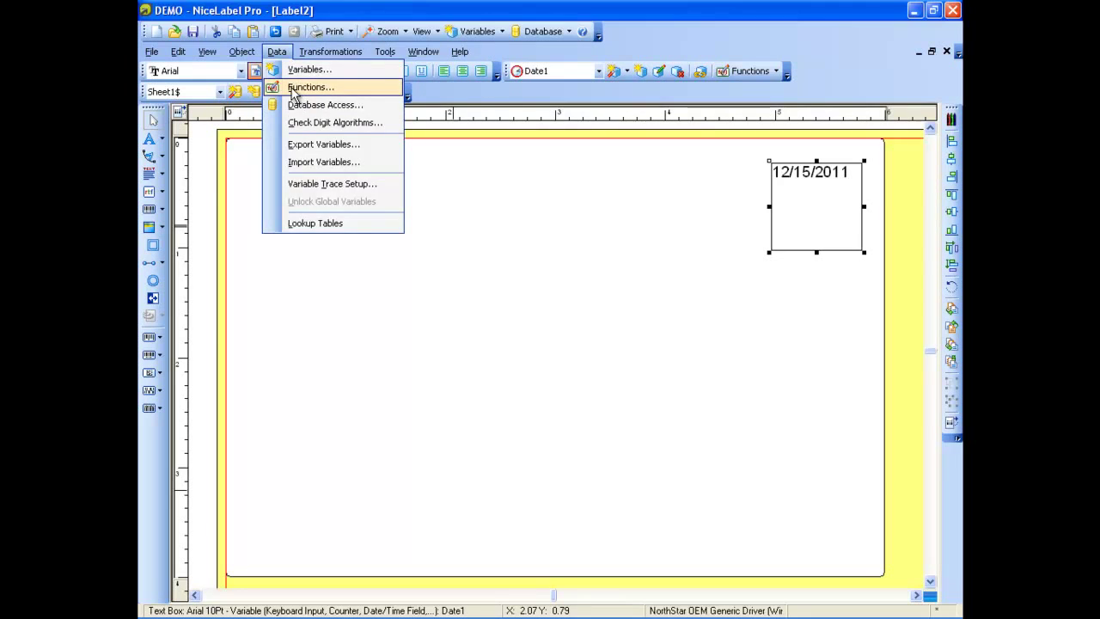
left_click(296, 88)
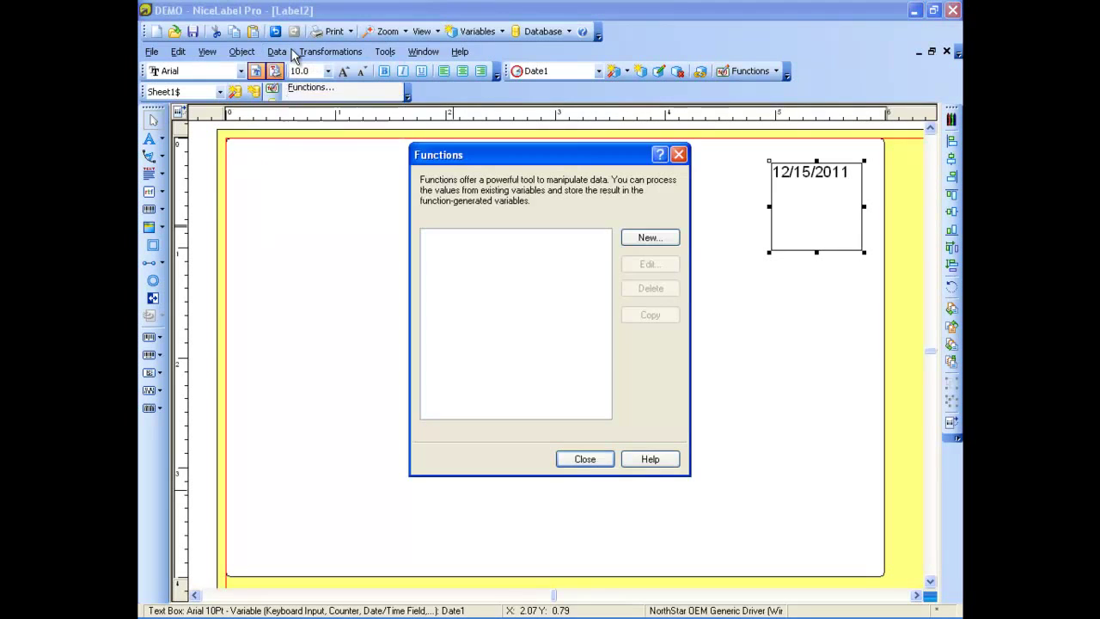
left_click(649, 237)
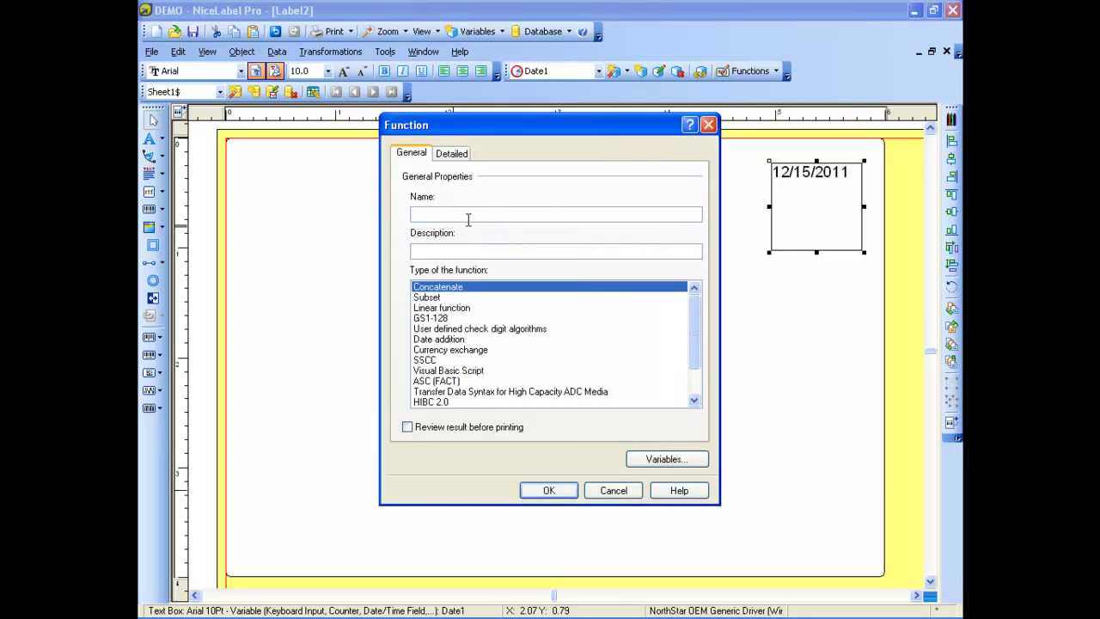
left_click(468, 216)
type("Function 1")
Select Date1, ID # and Sheet1$.Product Code, in that order, as the function's variables with no delimiter, and save the function.
left_click(459, 159)
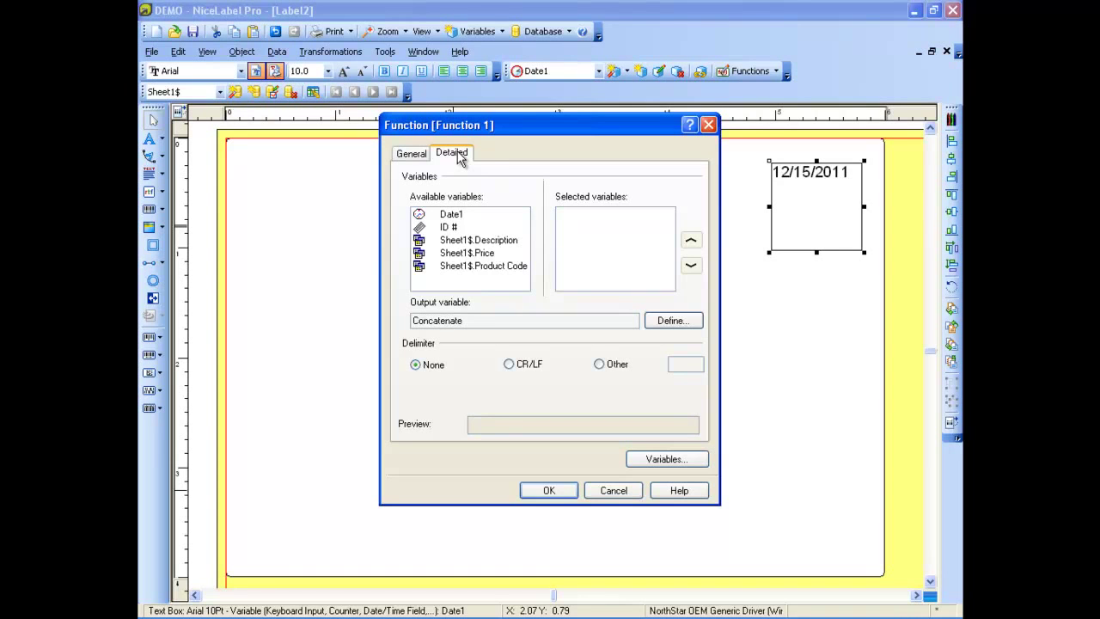
double_click(448, 215)
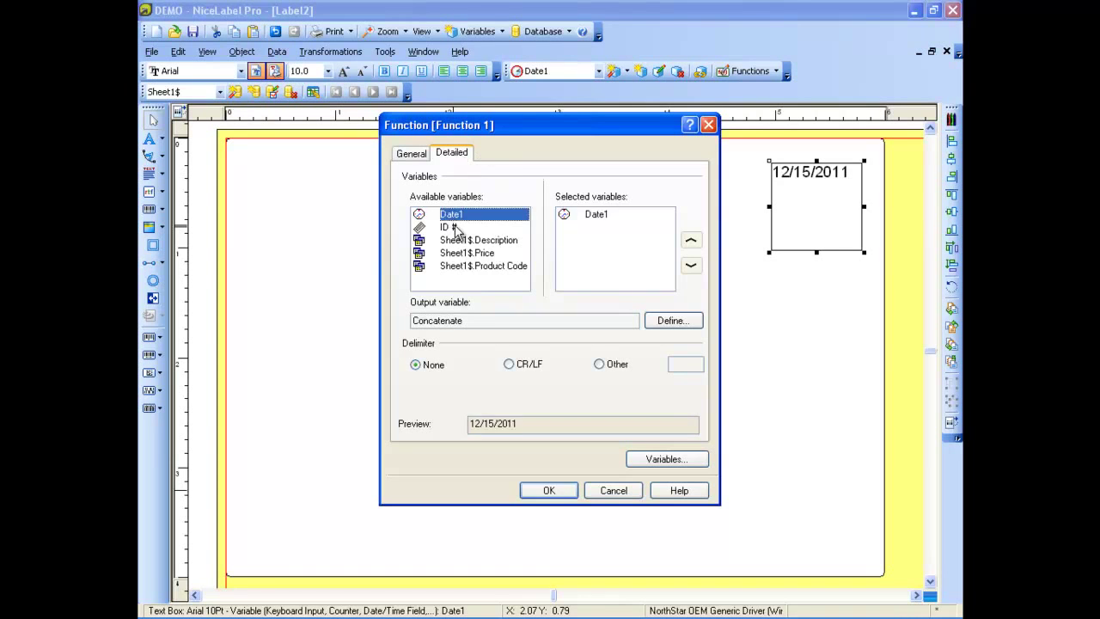
double_click(437, 229)
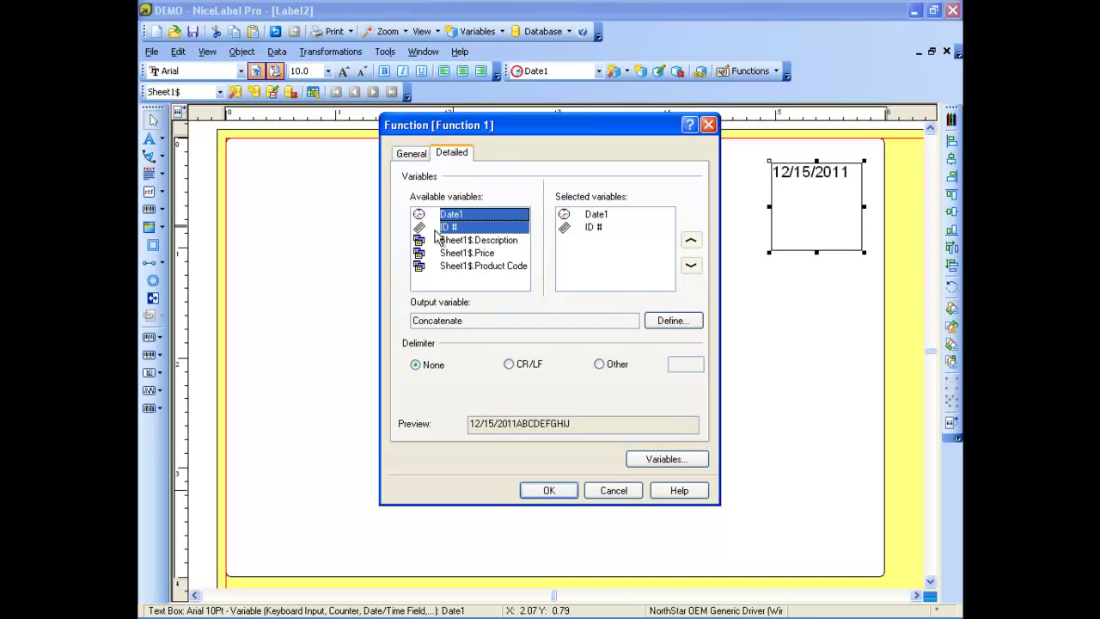
double_click(484, 267)
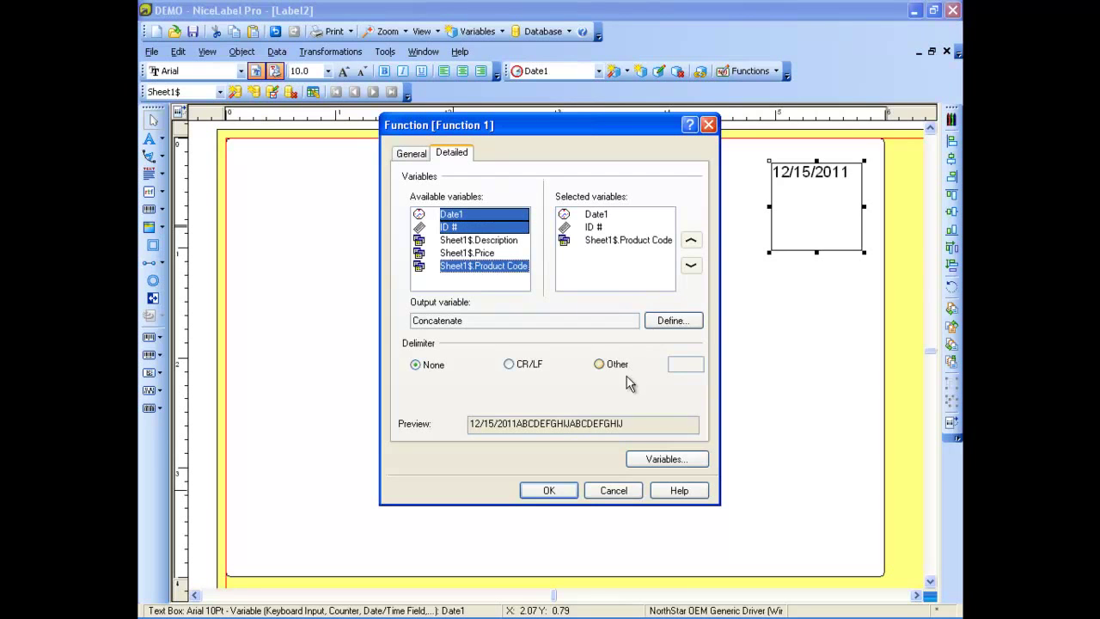
left_click(549, 491)
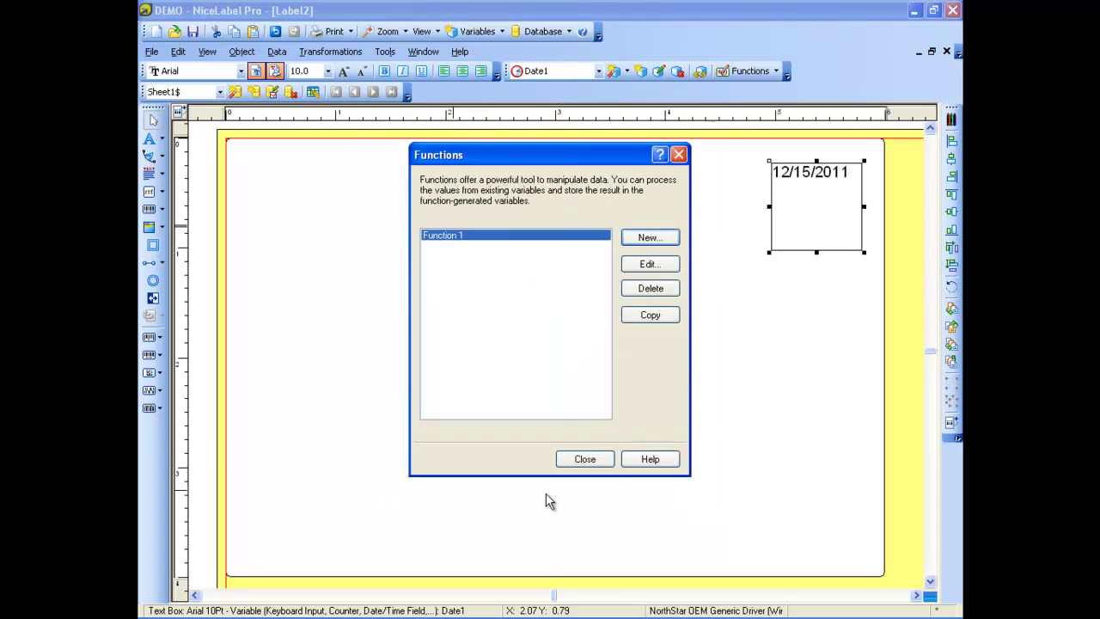
left_click(593, 458)
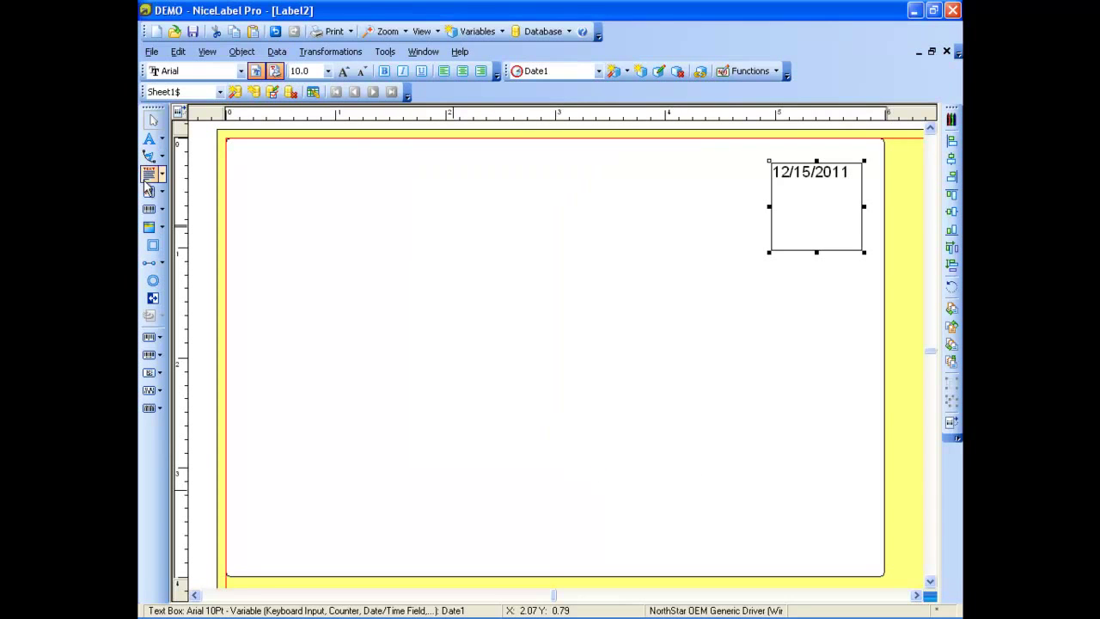
Add a bar code using the existing Concatenate variable and enlarge it to about 4 by 2 inches near the label's middle.
left_click(163, 210)
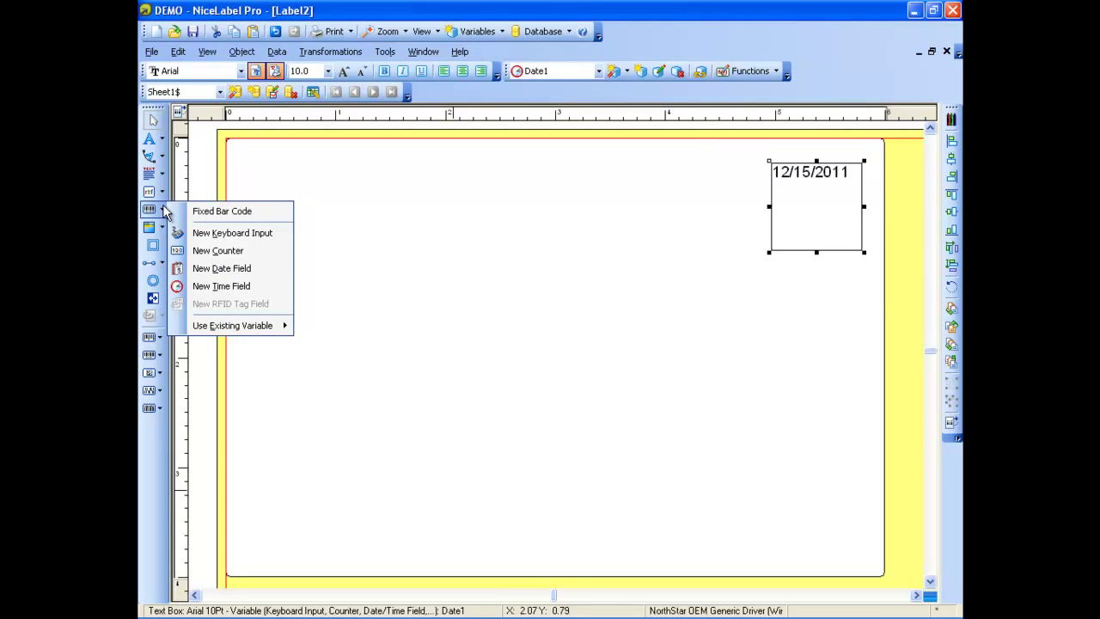
mouse_move(263, 327)
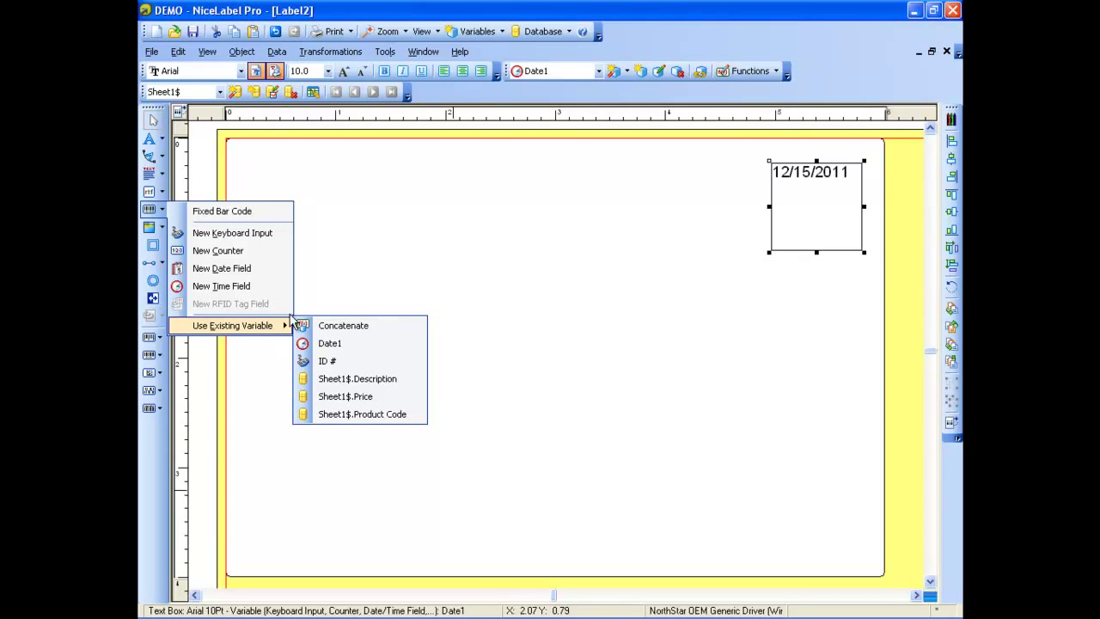
left_click(358, 326)
left_click(492, 270)
left_click_drag(597, 316, 478, 325)
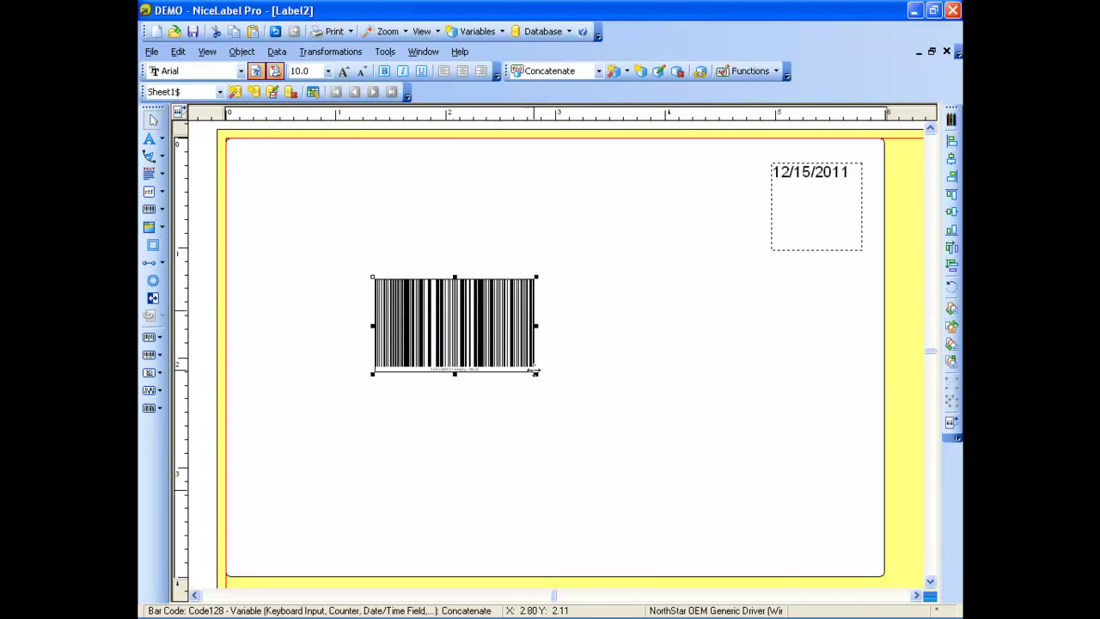
left_click_drag(535, 373, 790, 491)
left_click_drag(745, 443, 643, 369)
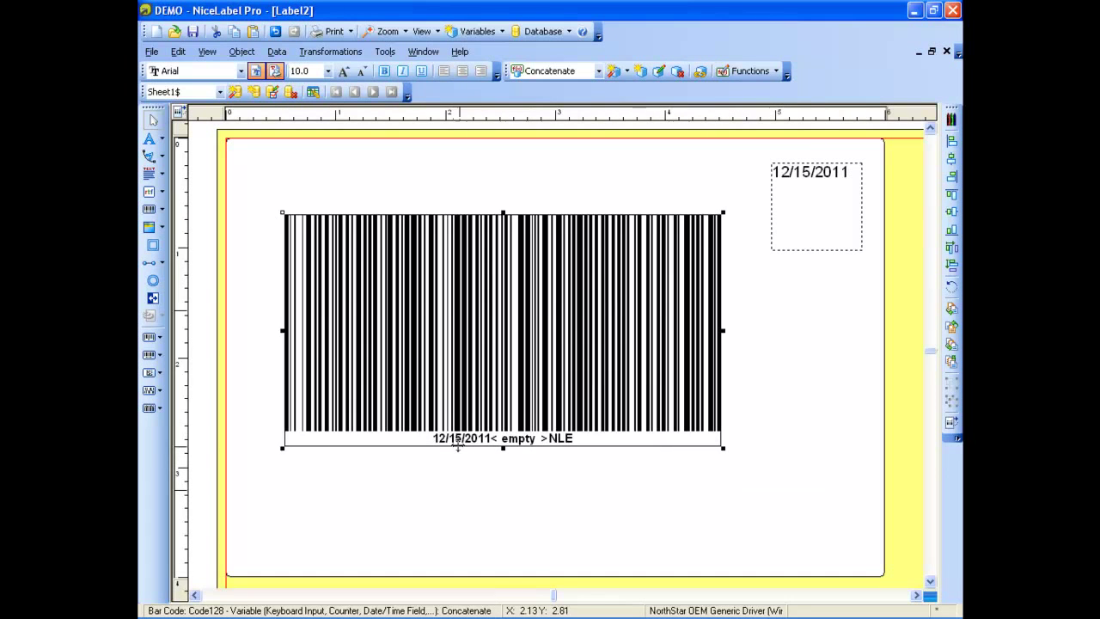
left_click_drag(571, 360, 572, 360)
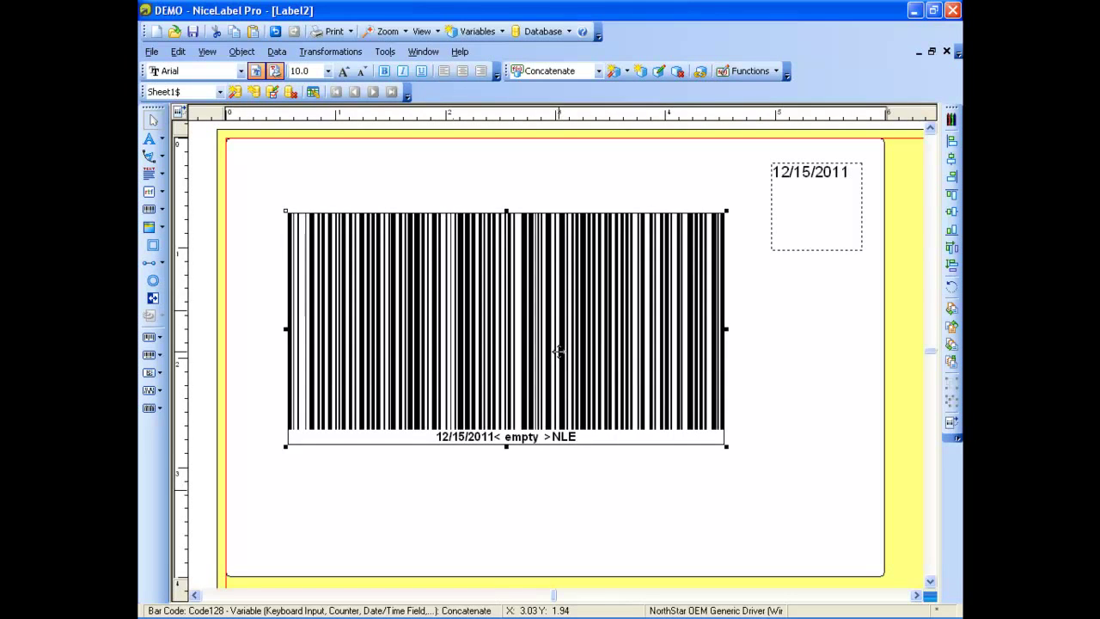
Check the content source, function and output variable in the bar code's properties.
double_click(559, 351)
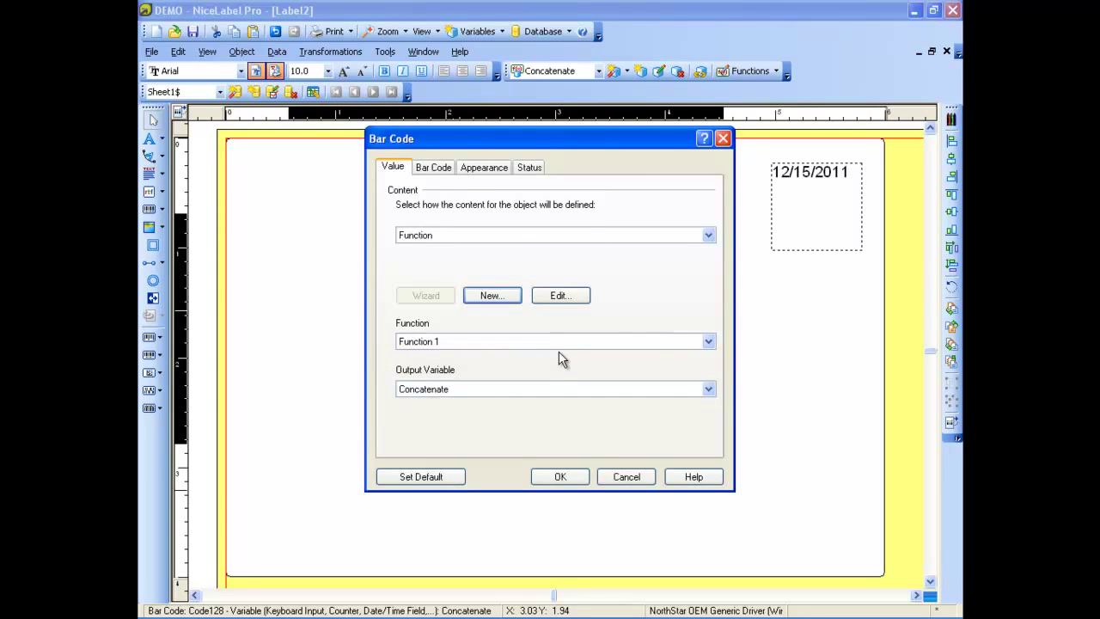
left_click(574, 478)
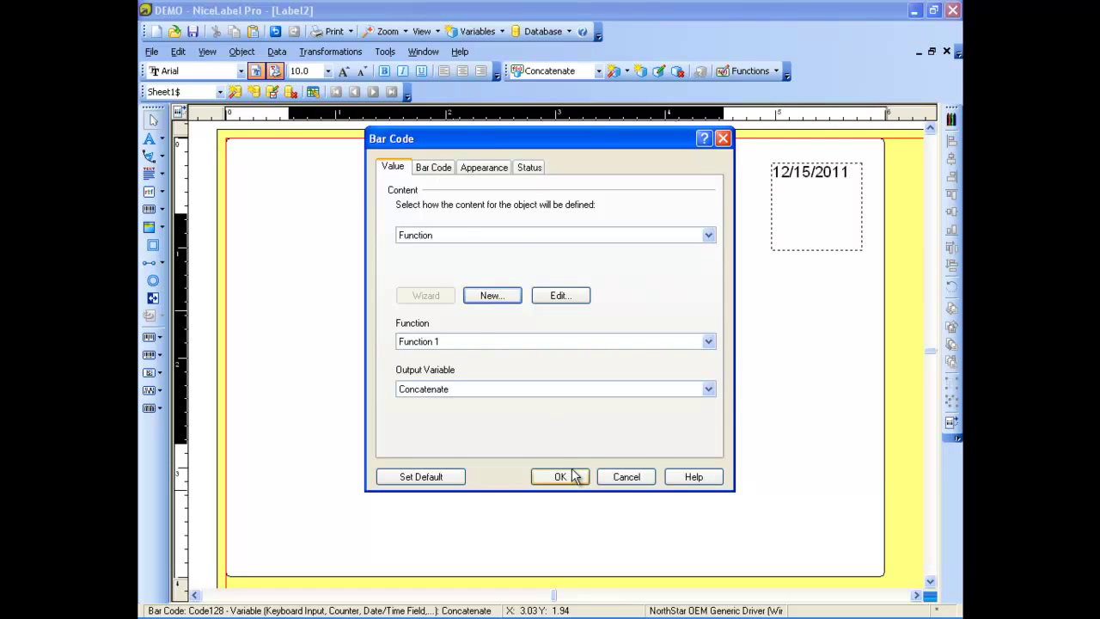
left_click(582, 479)
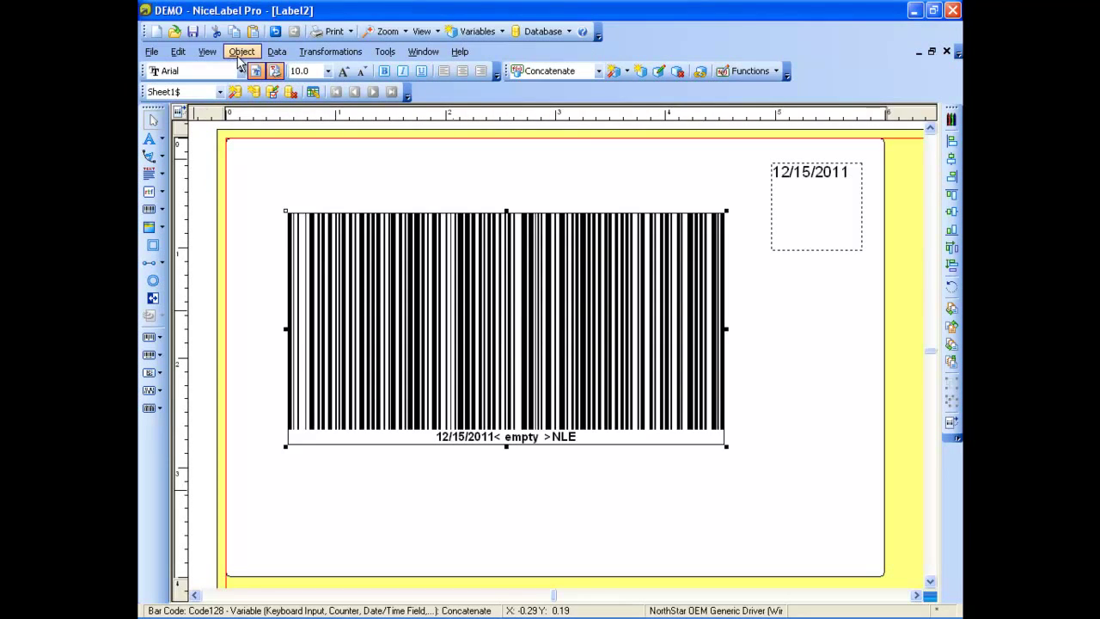
Try to switch Function 1's delimiter to Other without entering a delimiter character.
left_click(178, 51)
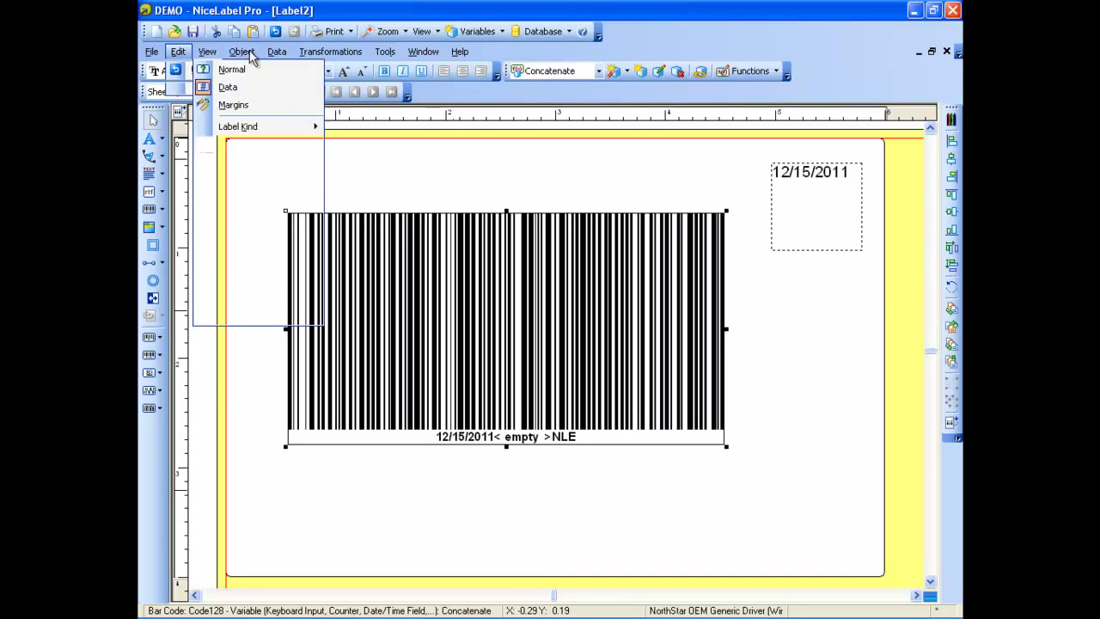
mouse_move(276, 53)
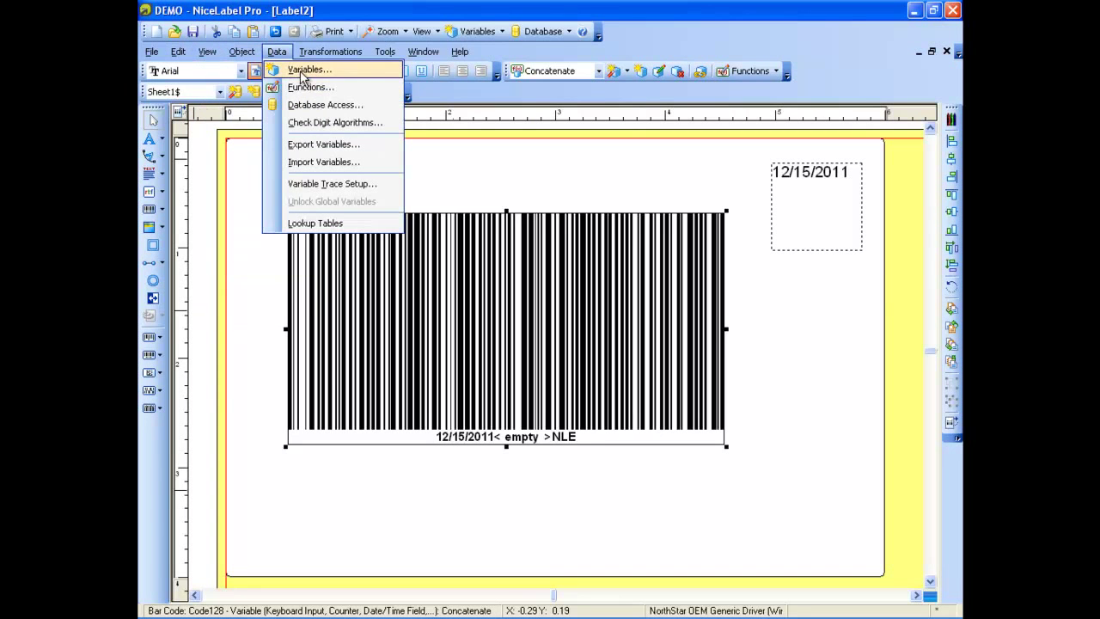
left_click(306, 87)
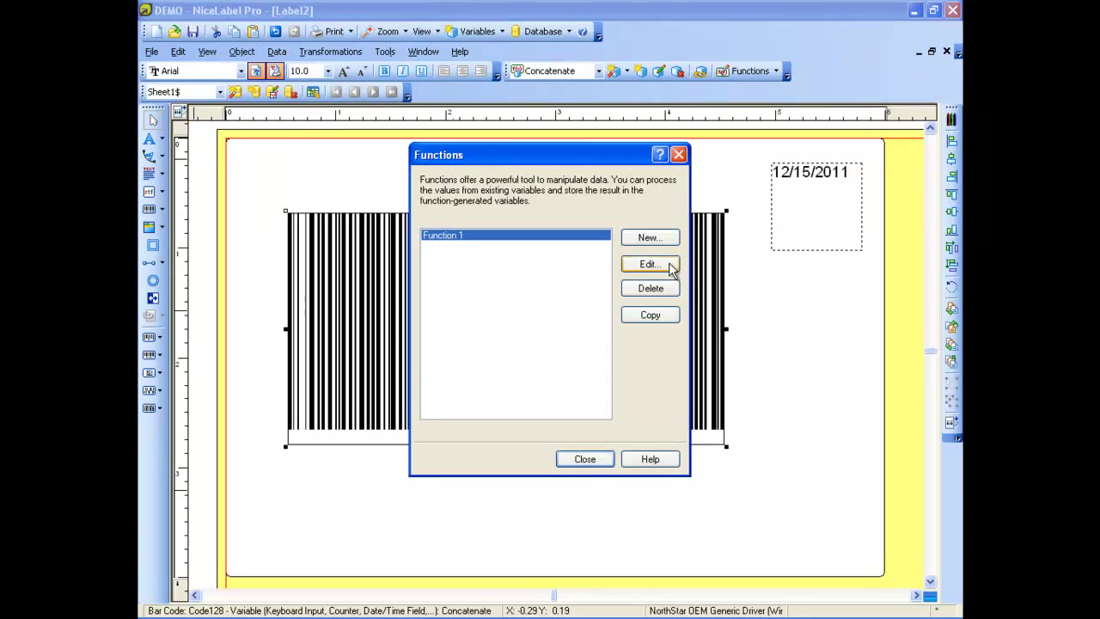
left_click(658, 263)
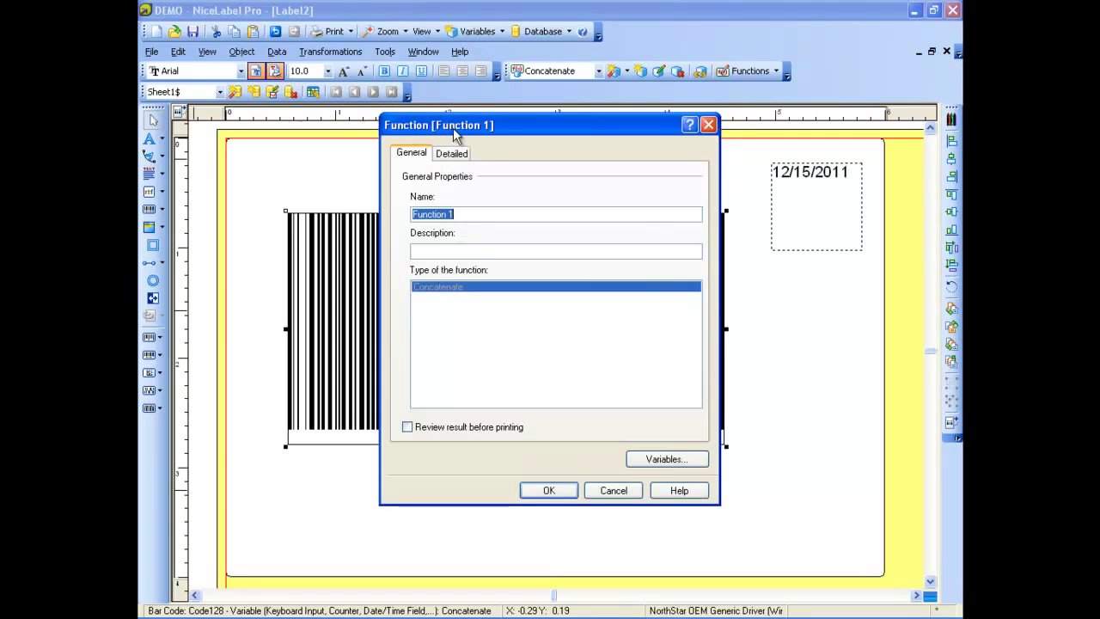
left_click(451, 154)
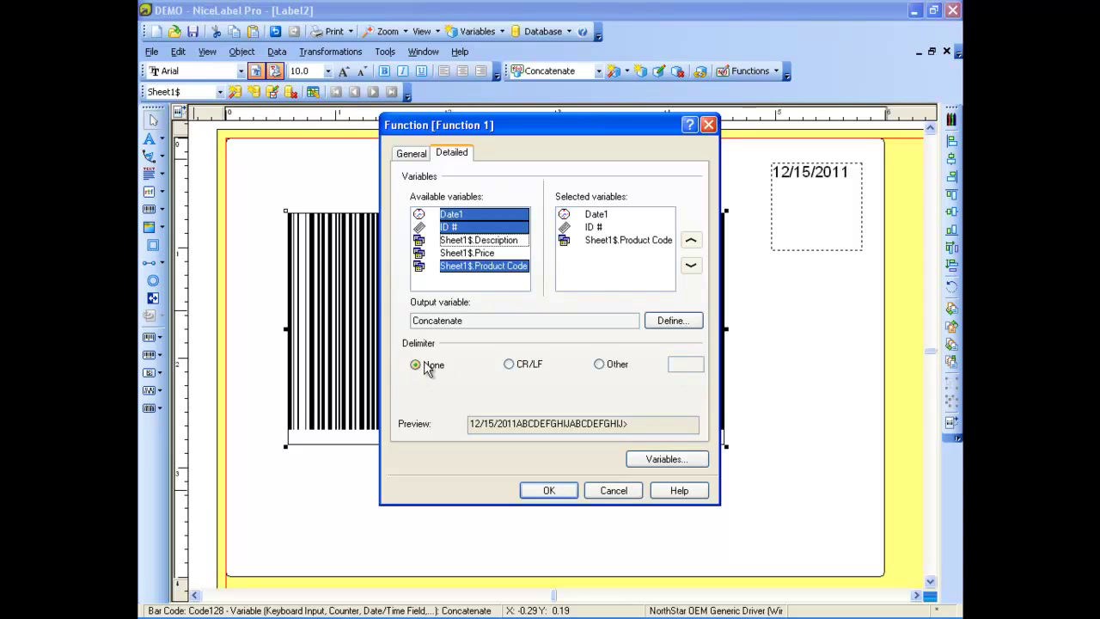
left_click(599, 363)
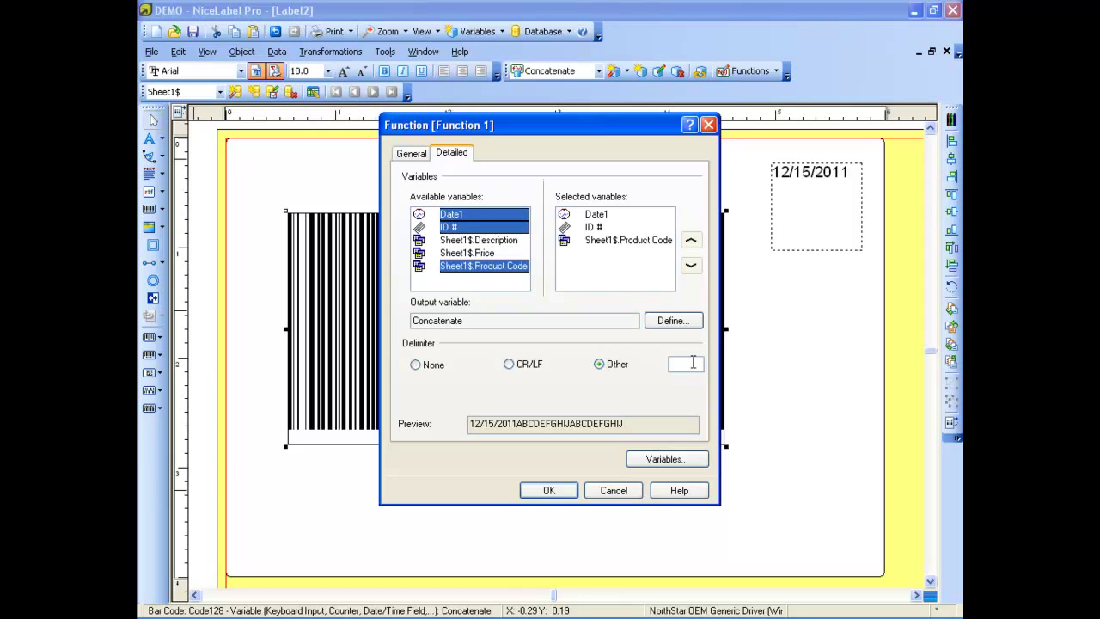
key("Return")
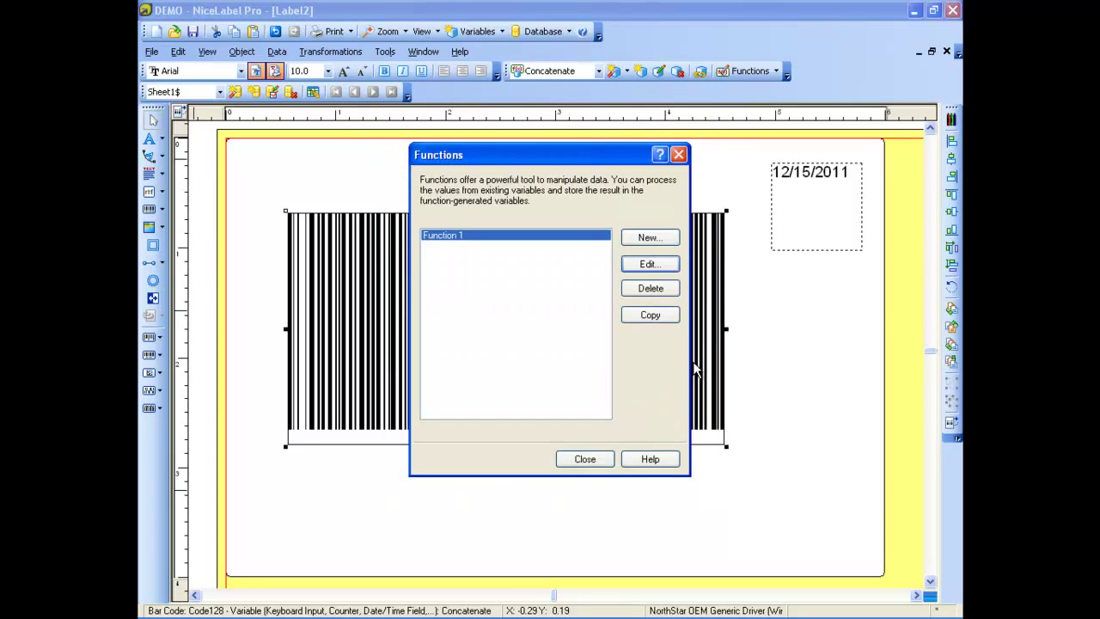
Set Function 1's delimiter to Other with the character "|" and save the function.
left_click(639, 266)
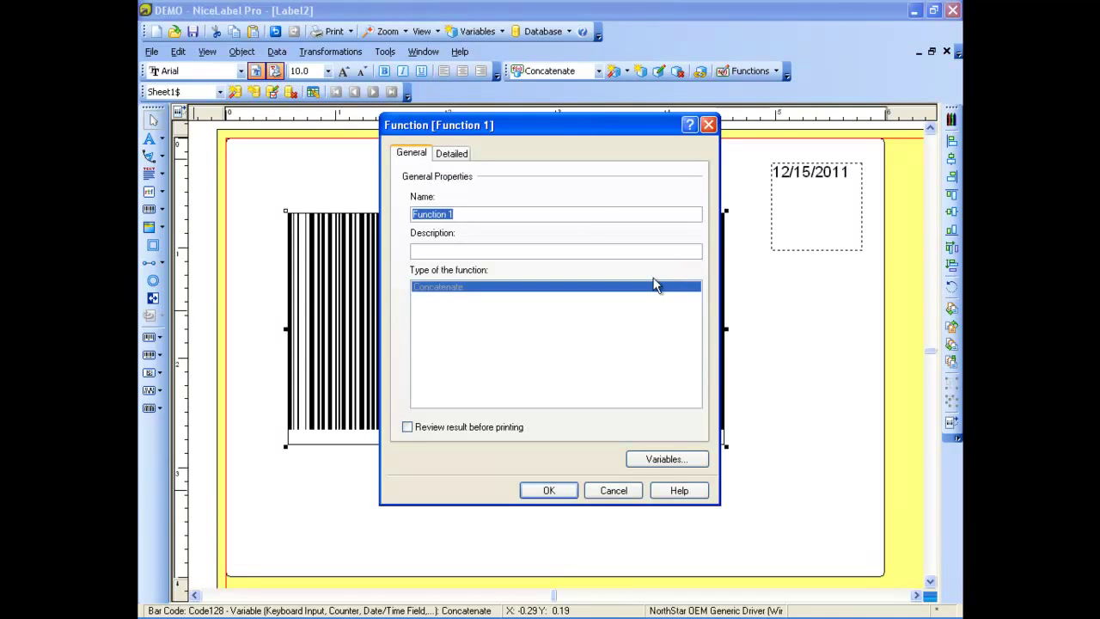
left_click(455, 157)
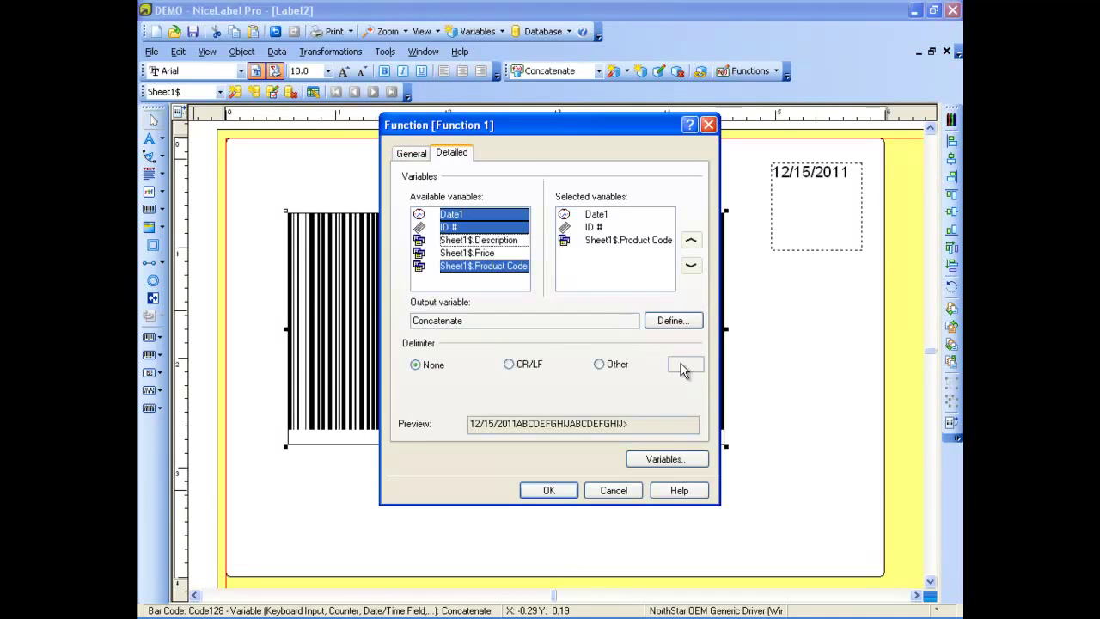
left_click(602, 365)
left_click(684, 364)
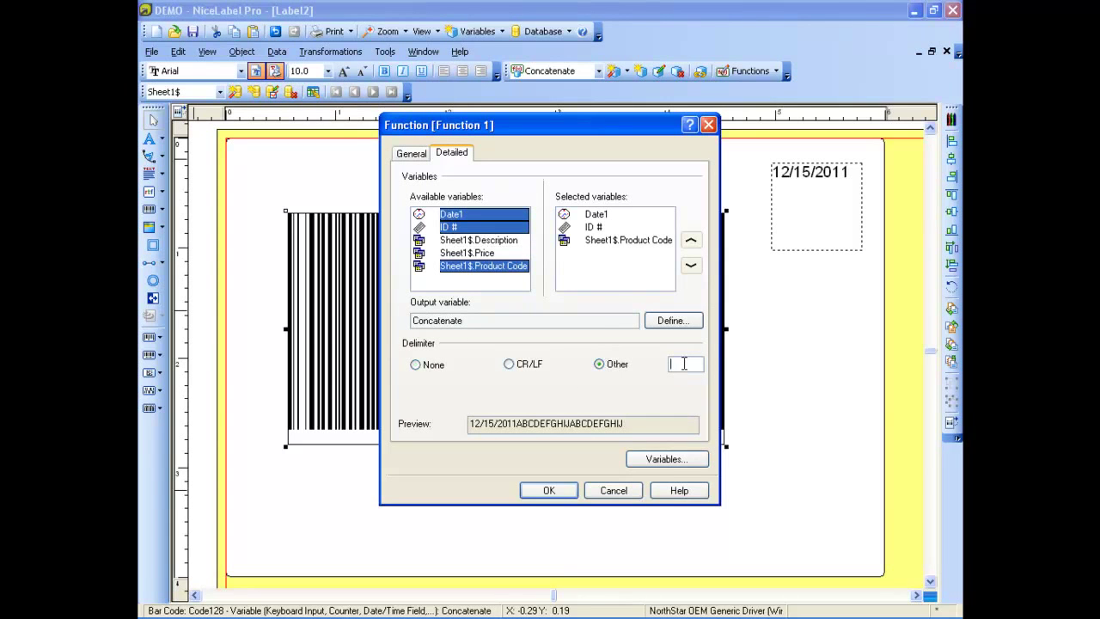
type("|")
left_click(548, 491)
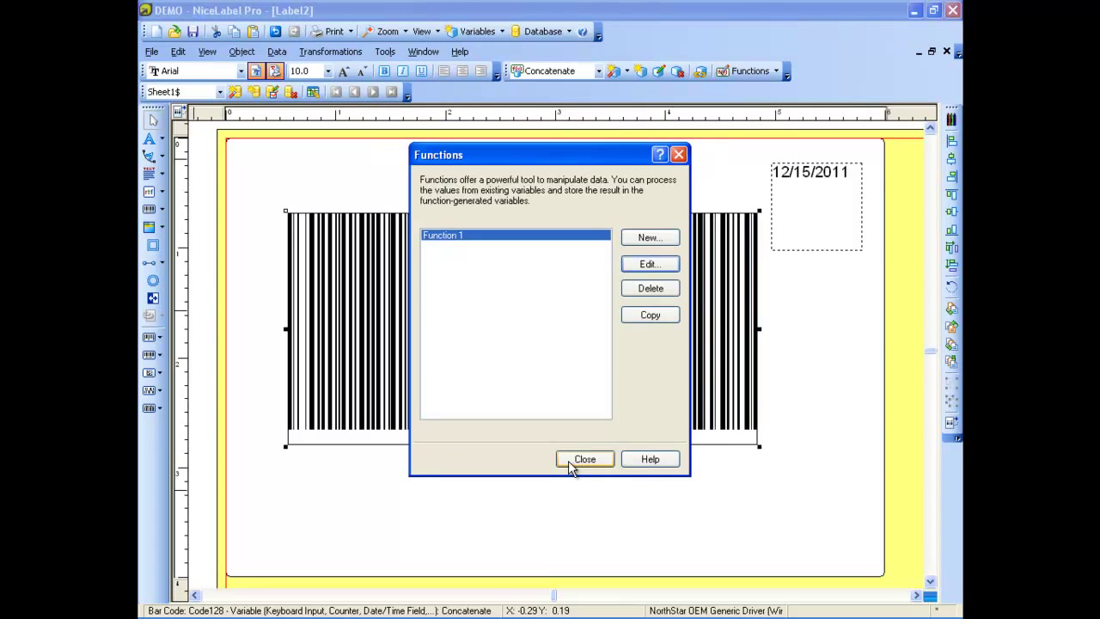
left_click(568, 460)
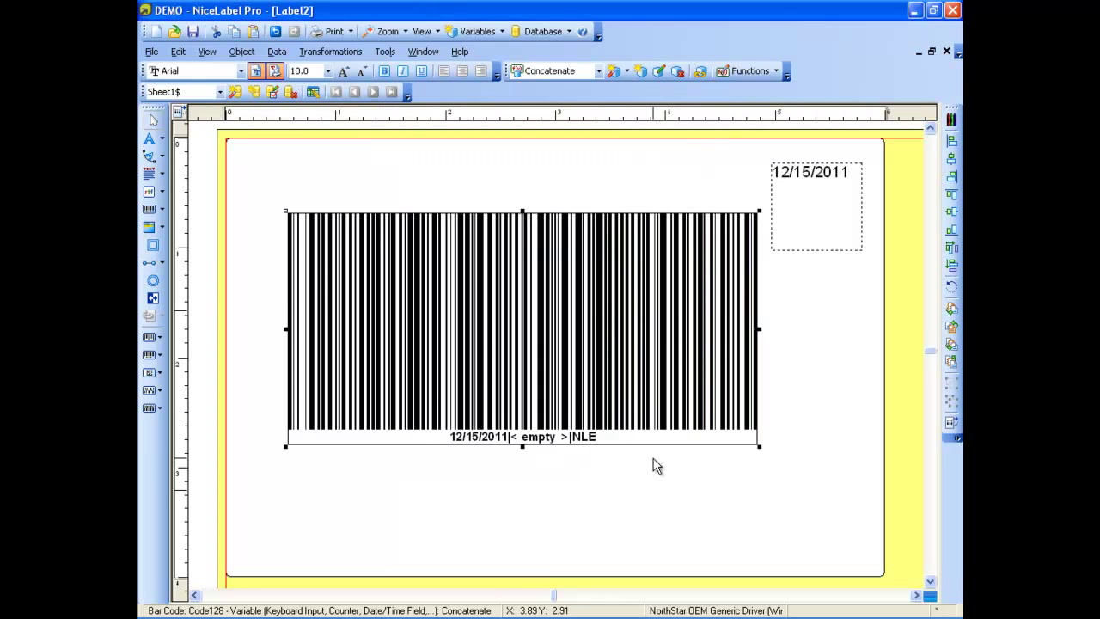
Move the bar code to the label's lower right and add a text box about 2.8 inches wide above it, using the Concatenate variable.
left_click_drag(589, 354, 686, 466)
left_click(508, 141)
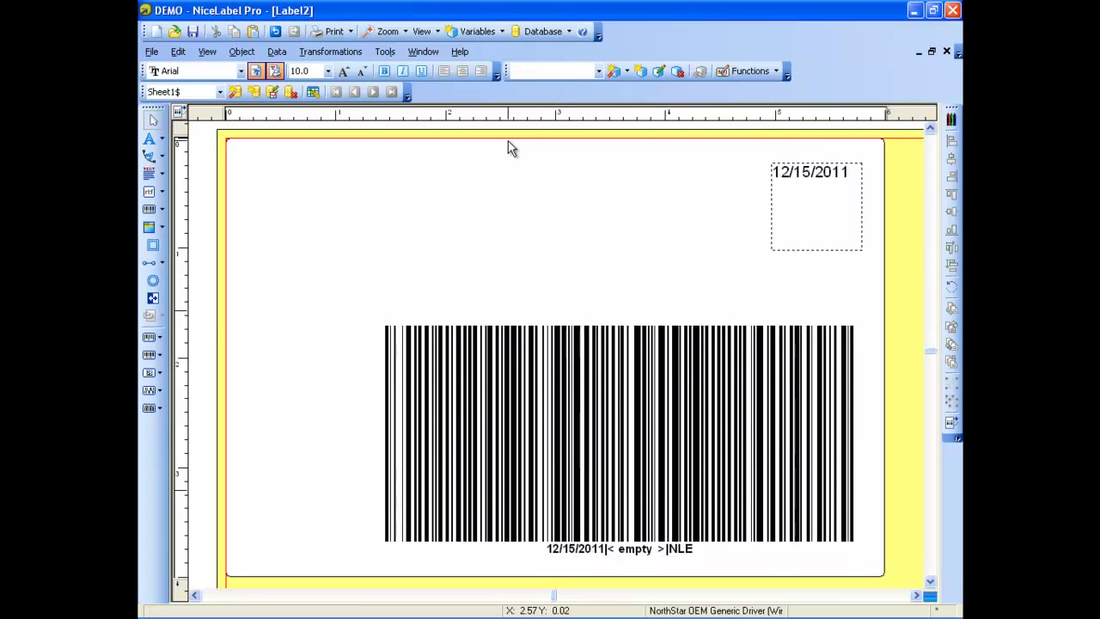
left_click(162, 176)
mouse_move(272, 274)
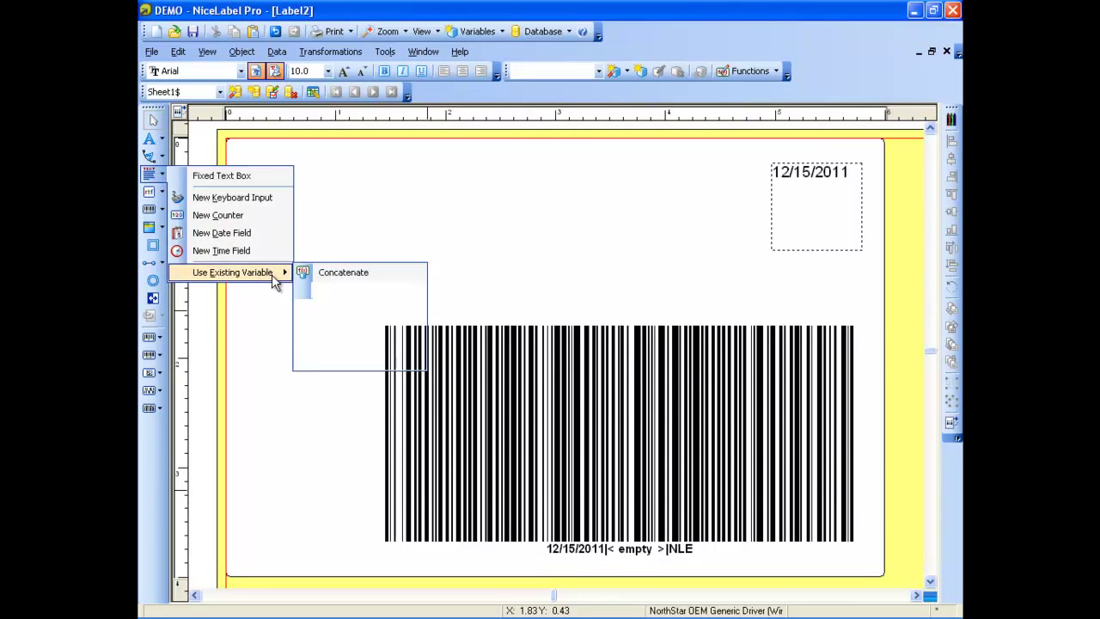
left_click(342, 273)
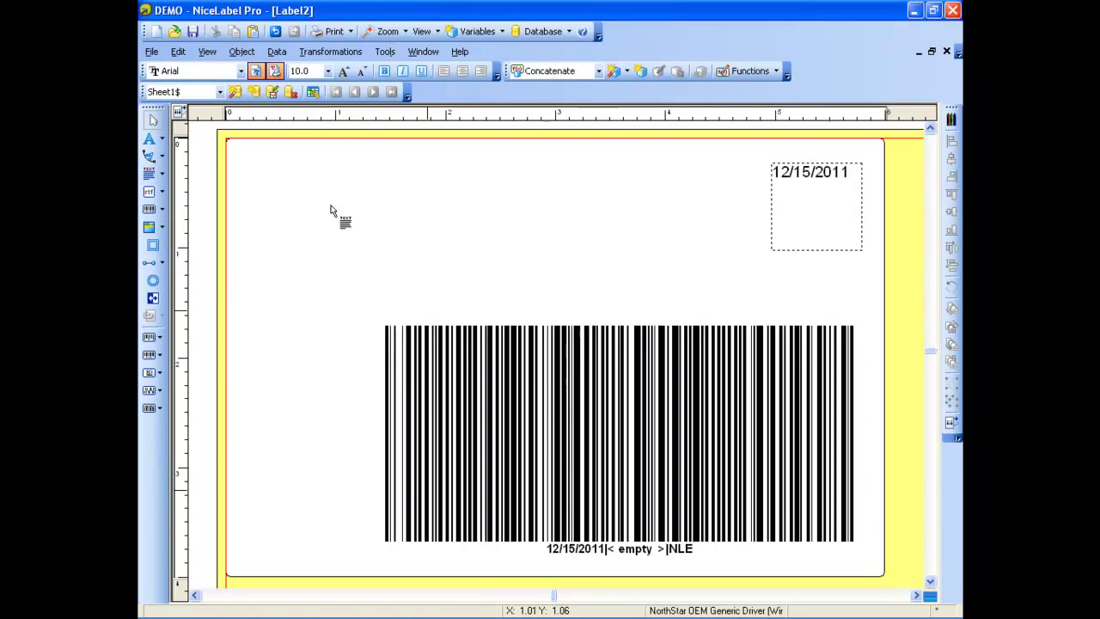
left_click_drag(306, 192, 696, 284)
left_click_drag(605, 273, 615, 274)
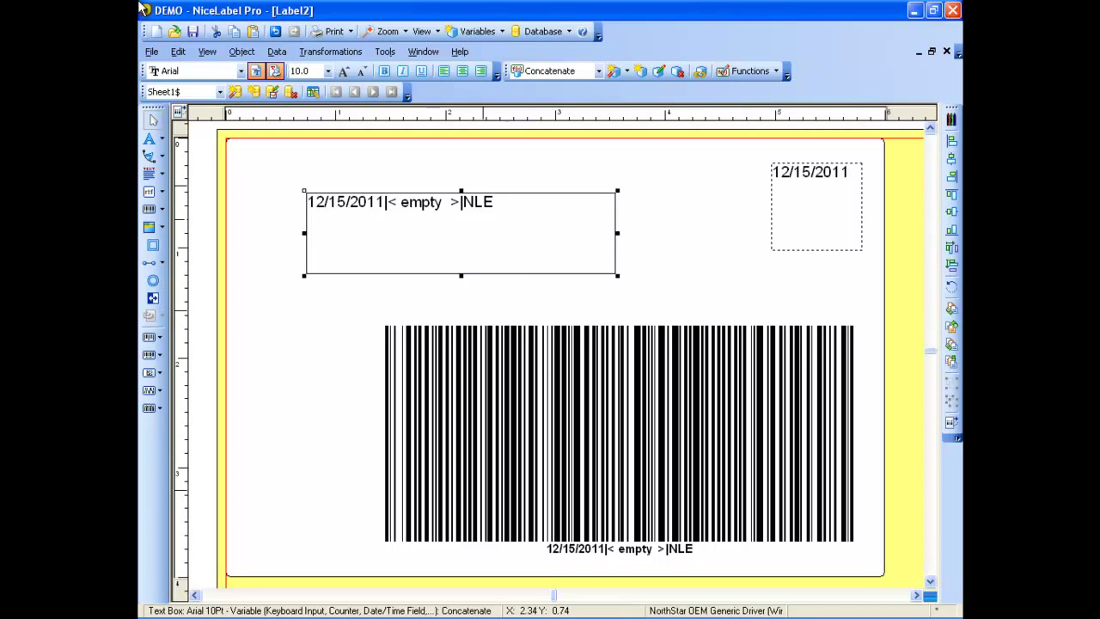
Preview one printed label with a sample ID # value and the NLS (NiceLabel Suite) record from Sheet1$.
left_click(150, 52)
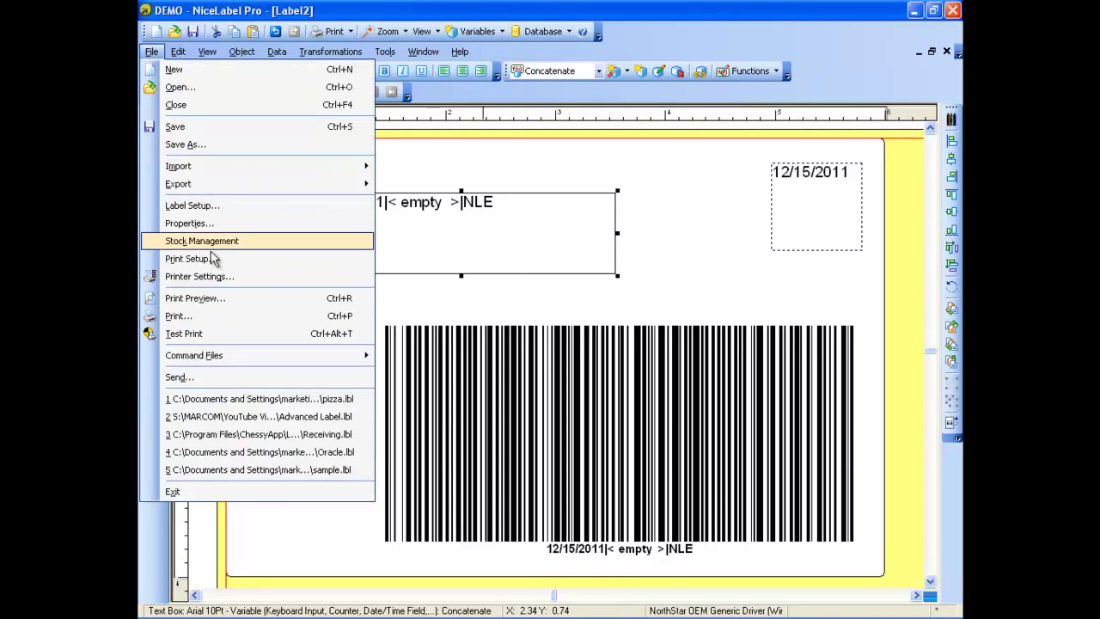
left_click(228, 298)
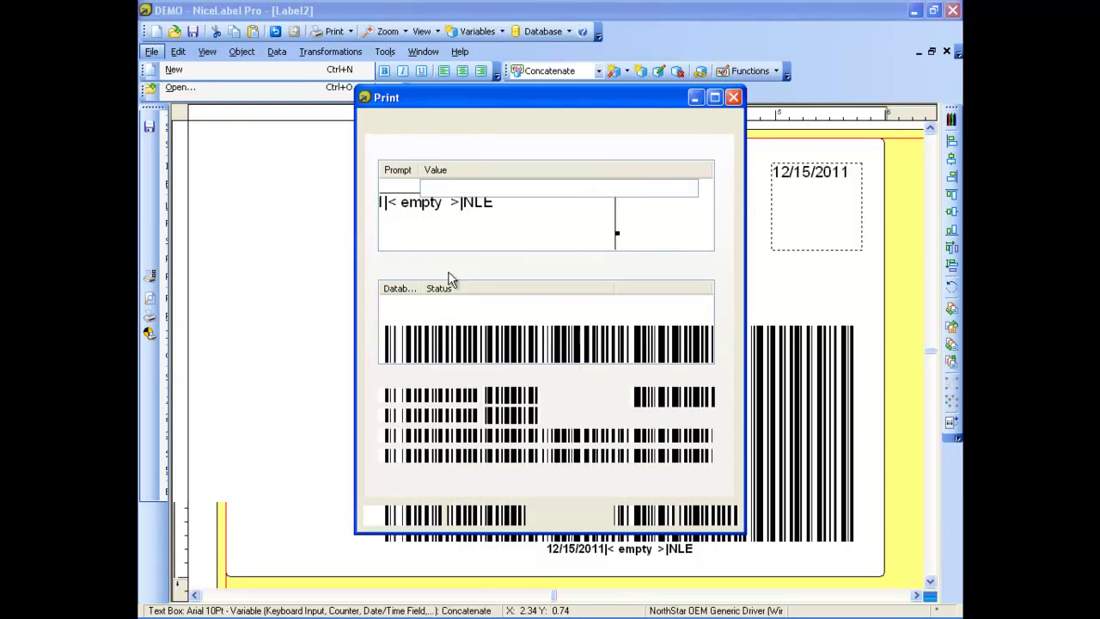
type("34234")
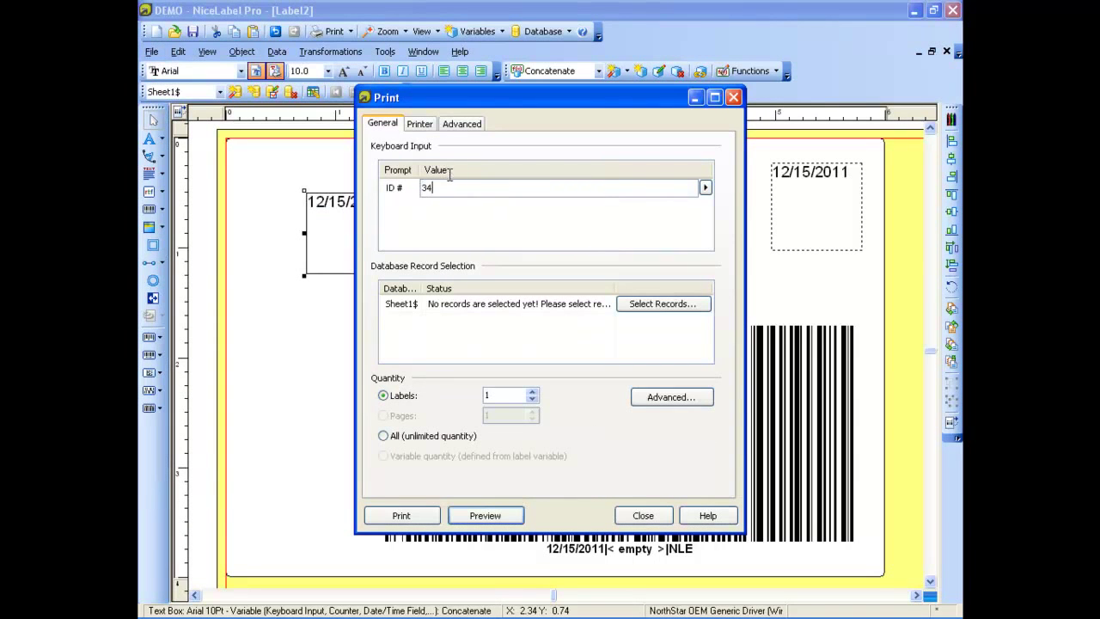
left_click(663, 310)
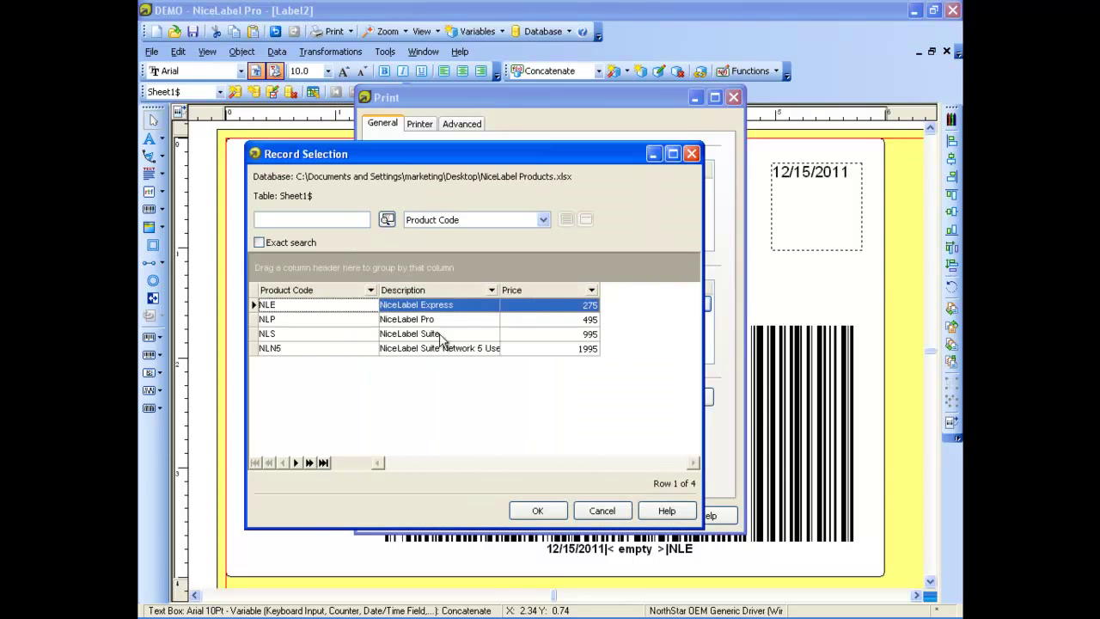
left_click(397, 335)
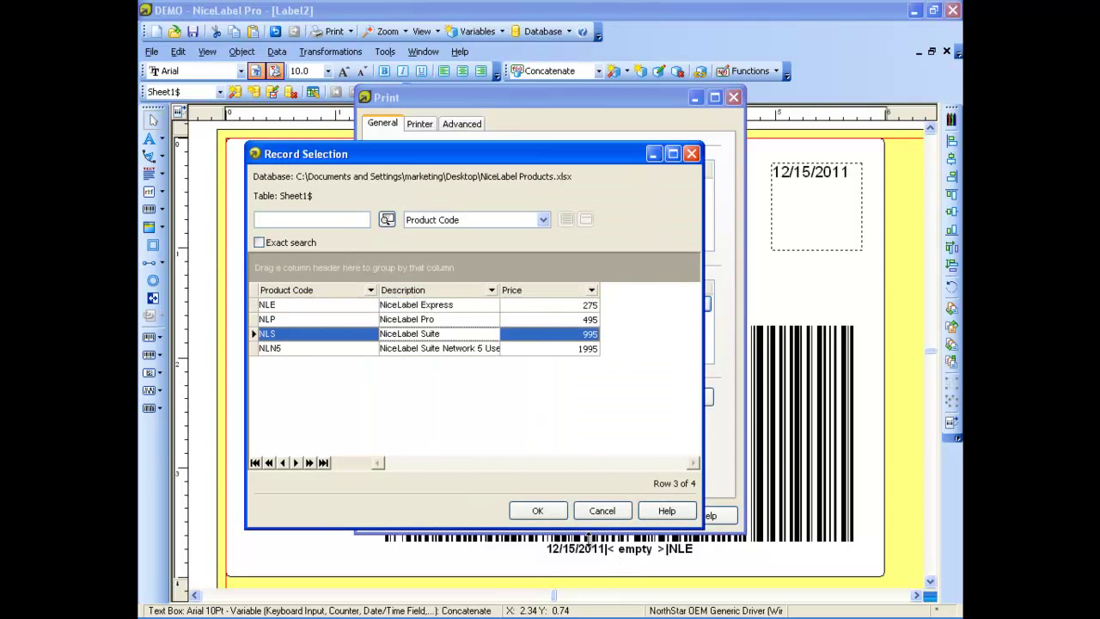
left_click(550, 514)
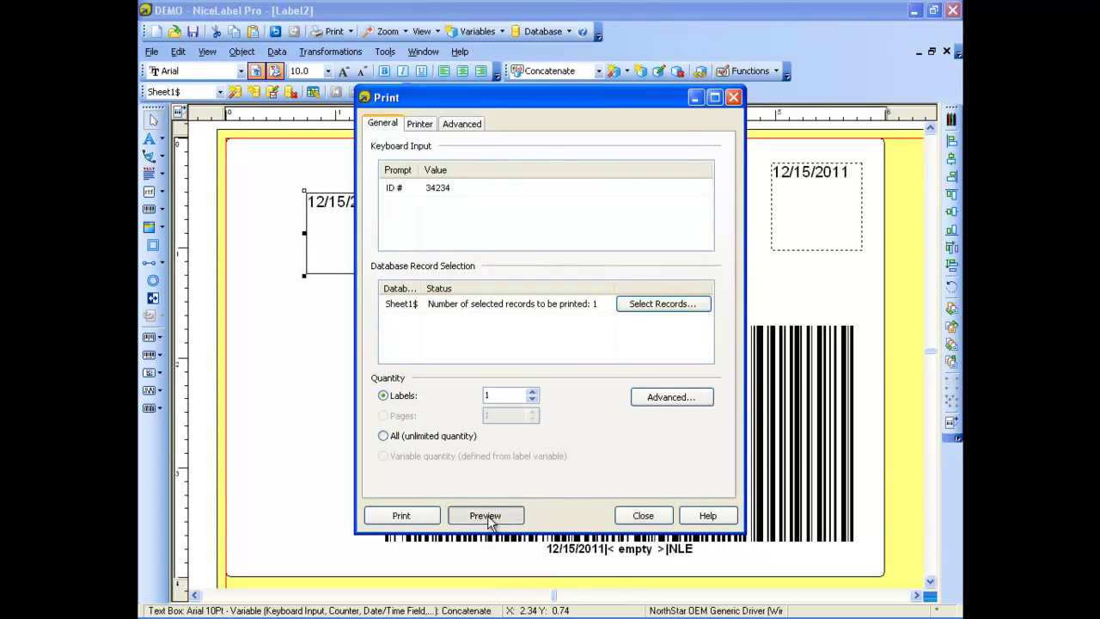
left_click(485, 515)
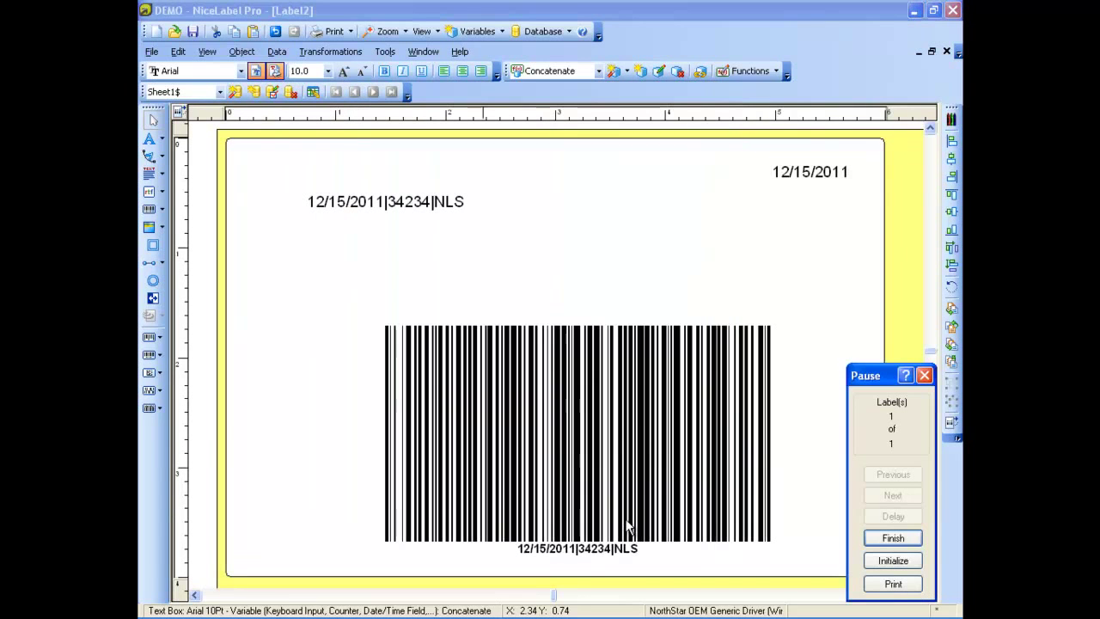